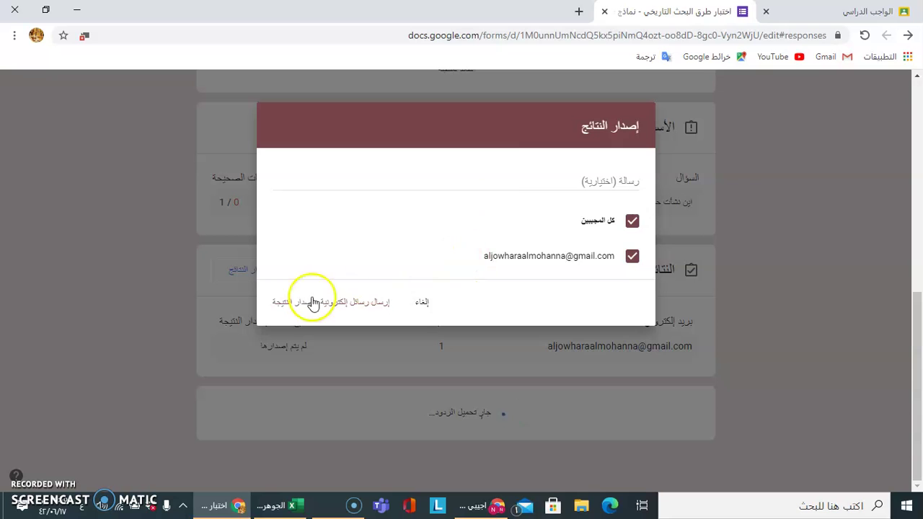
Step: Cancel releasing the scores and examine the response summary for each quiz question, including the essay answer
{"action": "left_click", "coordinate": [425, 306]}
{"action": "scroll", "coordinate": [522, 285], "scroll_direction": "down", "scroll_amount": 3}
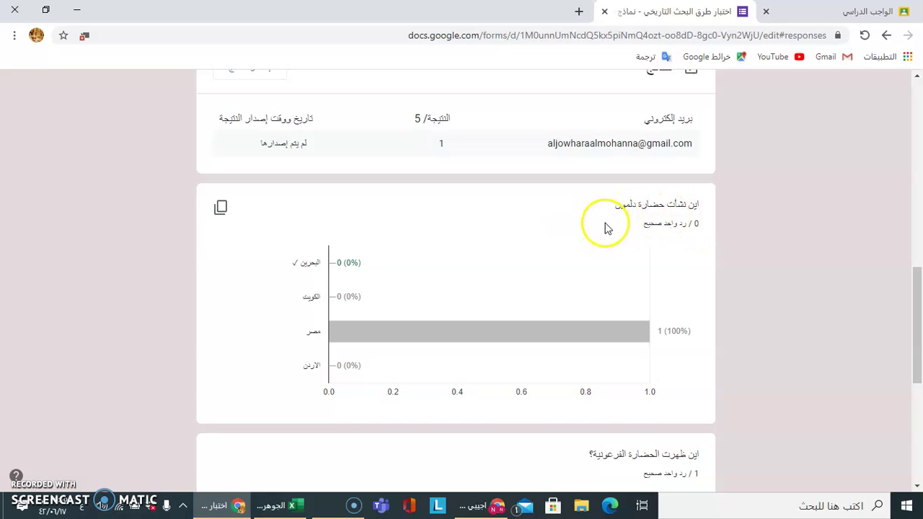
{"action": "mouse_move", "coordinate": [348, 335]}
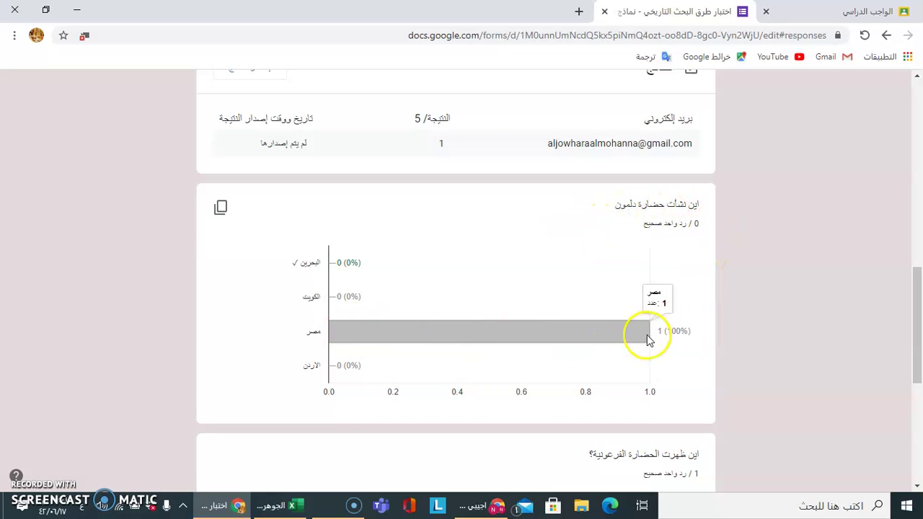
{"action": "left_click", "coordinate": [219, 213]}
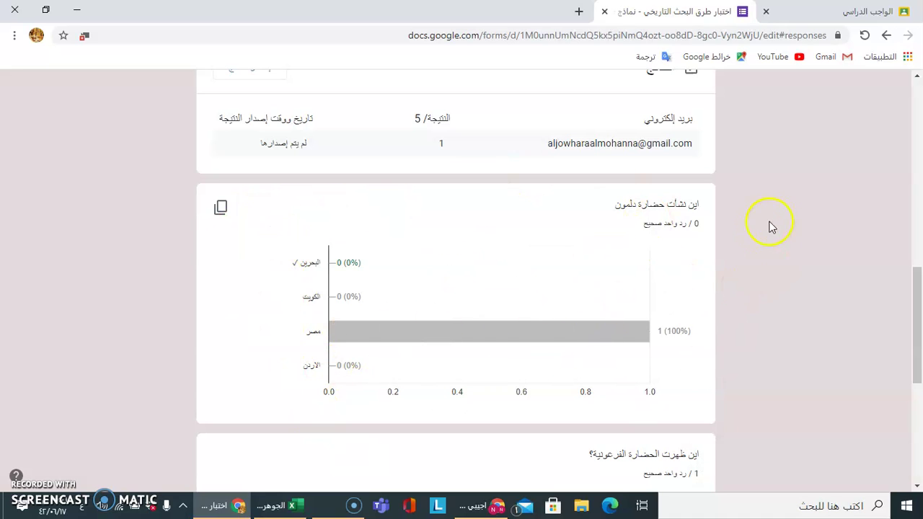
{"action": "left_click_drag", "start_coordinate": [920, 286], "coordinate": [918, 359]}
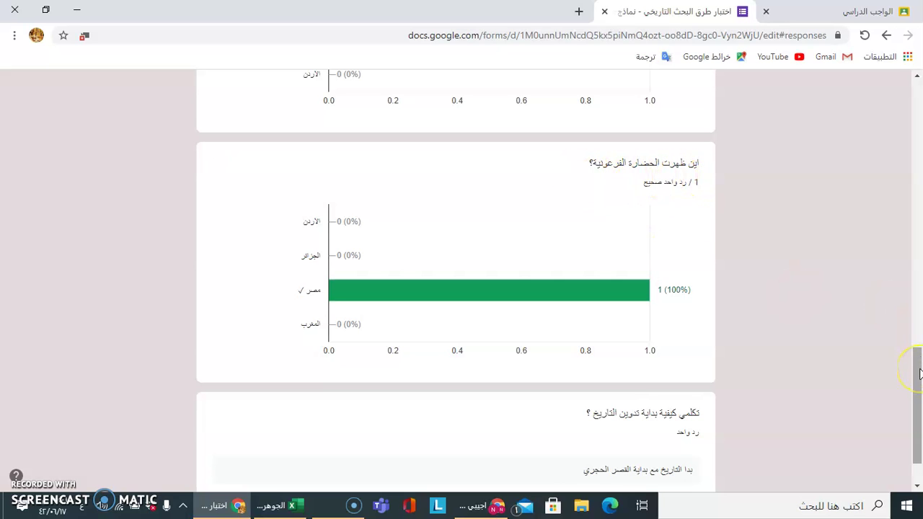
{"action": "left_click_drag", "start_coordinate": [919, 372], "coordinate": [918, 388]}
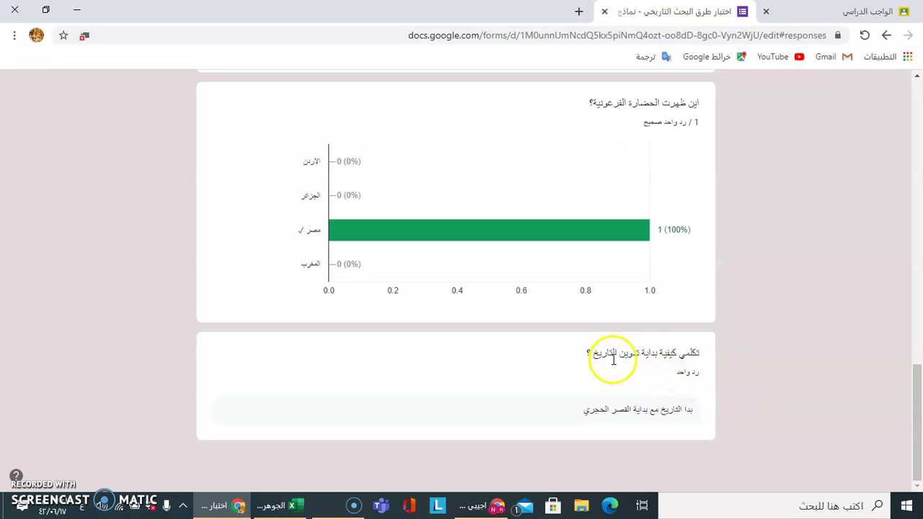
{"action": "left_click", "coordinate": [572, 412]}
{"action": "left_click", "coordinate": [626, 405]}
{"action": "left_click_drag", "start_coordinate": [918, 391], "coordinate": [919, 76]}
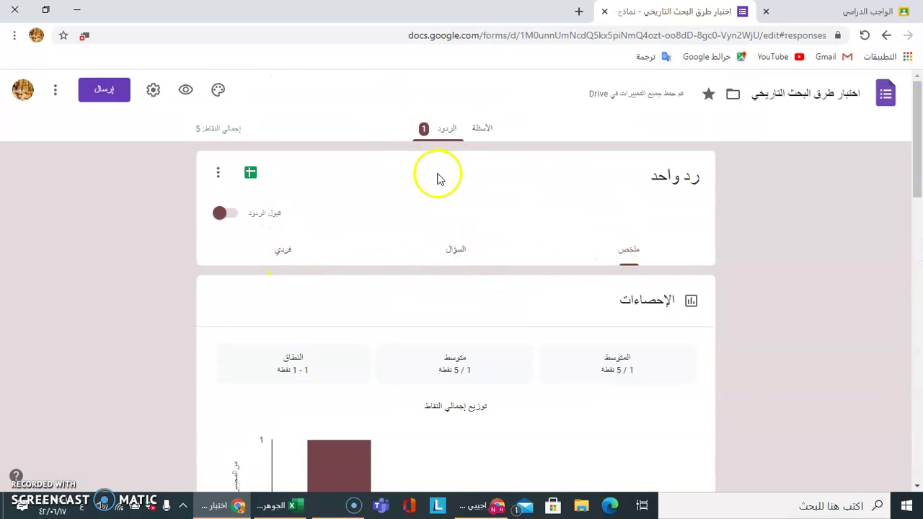
Step: Return to the quiz's questions and review the options for sending the form by e-mail, link and HTML embed
{"action": "left_click", "coordinate": [487, 129]}
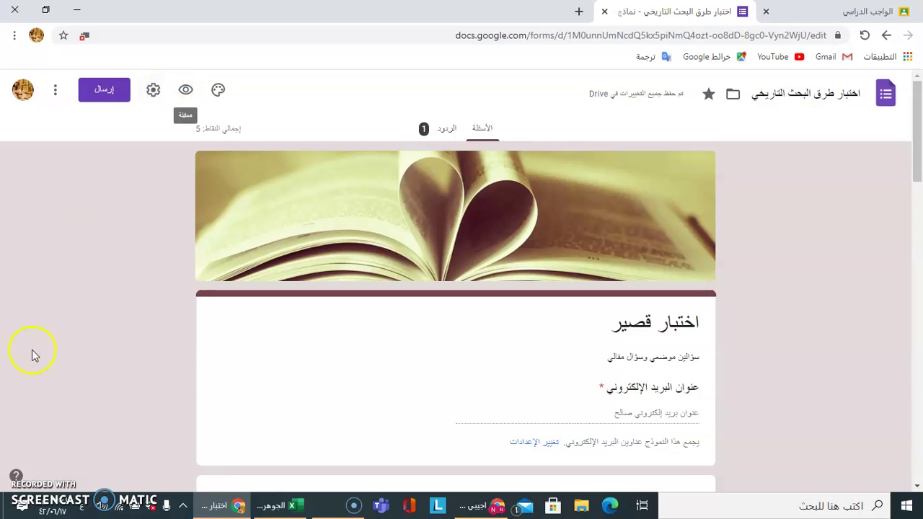
{"action": "left_click", "coordinate": [95, 99]}
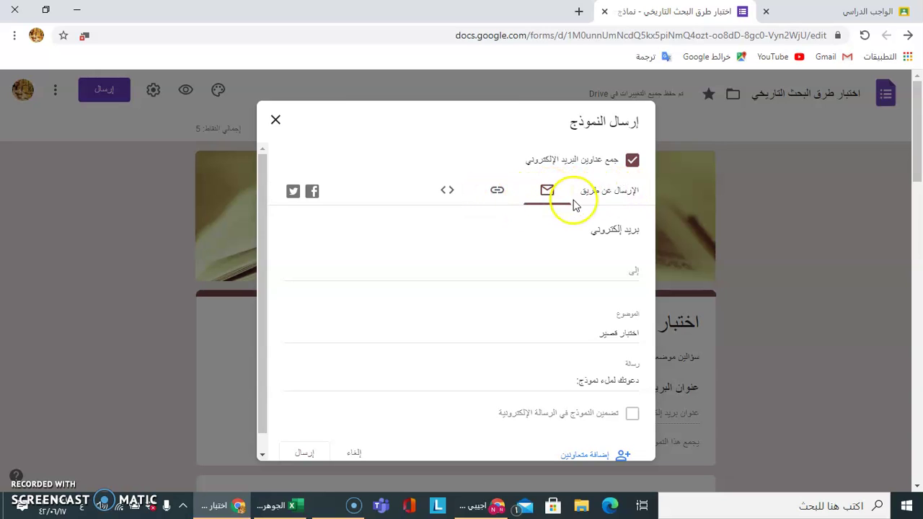
{"action": "left_click", "coordinate": [499, 194]}
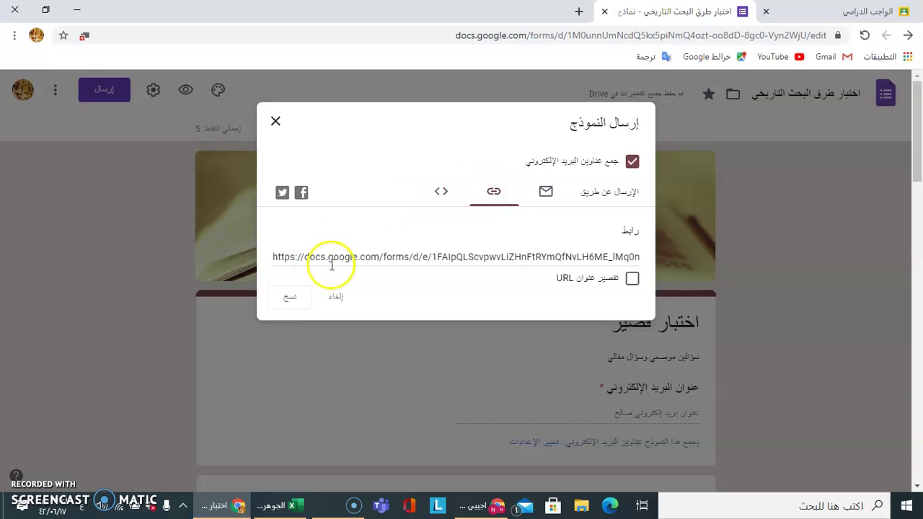
{"action": "left_click", "coordinate": [443, 193]}
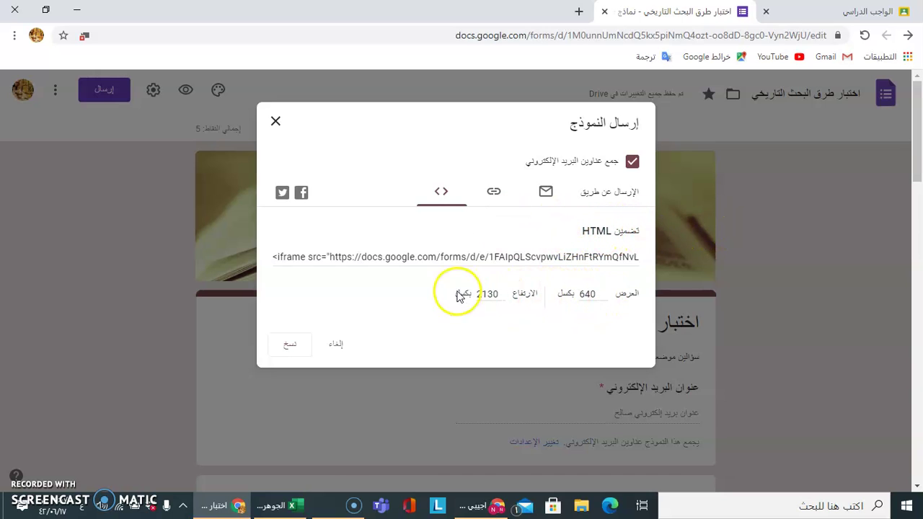
{"action": "left_click", "coordinate": [498, 193]}
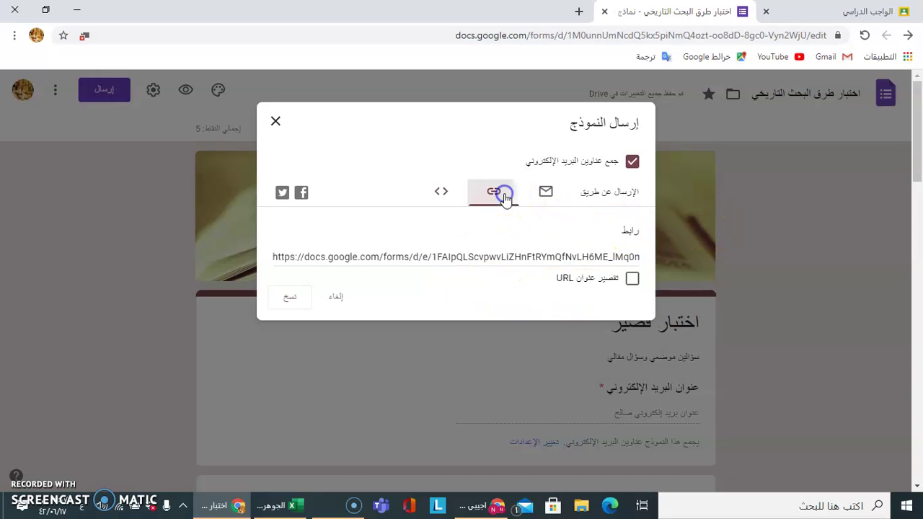
{"action": "left_click", "coordinate": [546, 192]}
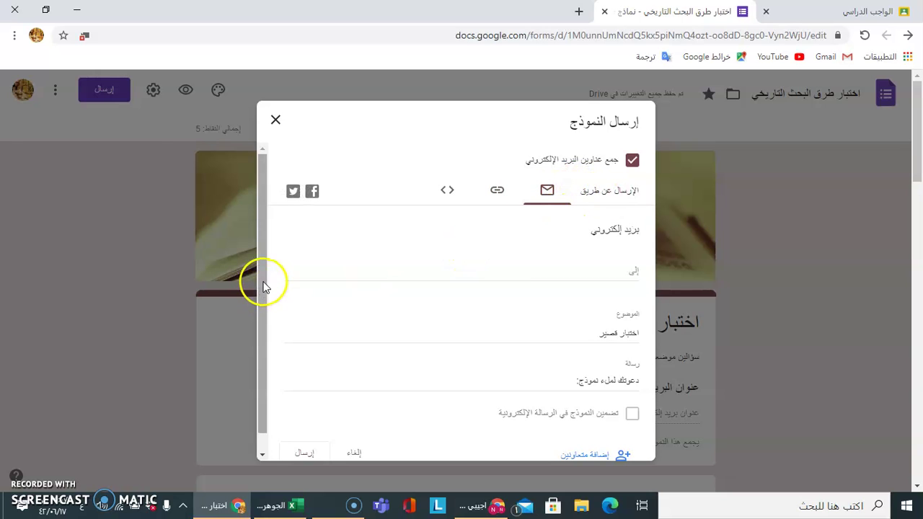
{"action": "left_click_drag", "start_coordinate": [263, 286], "coordinate": [258, 314]}
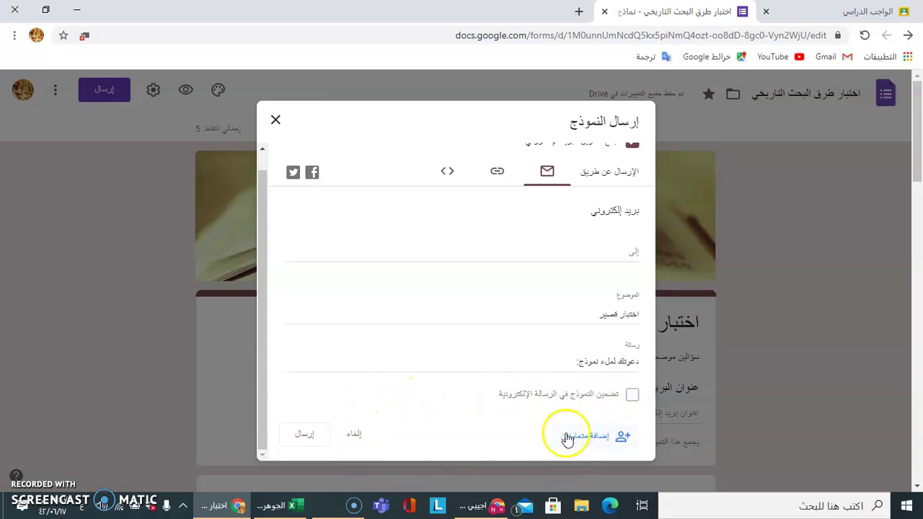
{"action": "left_click", "coordinate": [275, 120]}
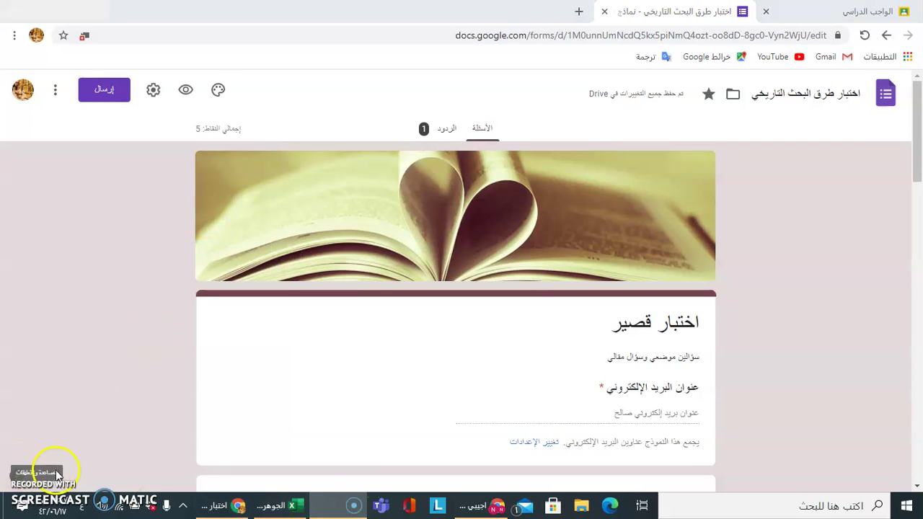
Step: Check the class's classwork page in Google Classroom and look through the quiz's questions in Google Forms
{"action": "scroll", "coordinate": [785, 150], "scroll_direction": "down", "scroll_amount": 1}
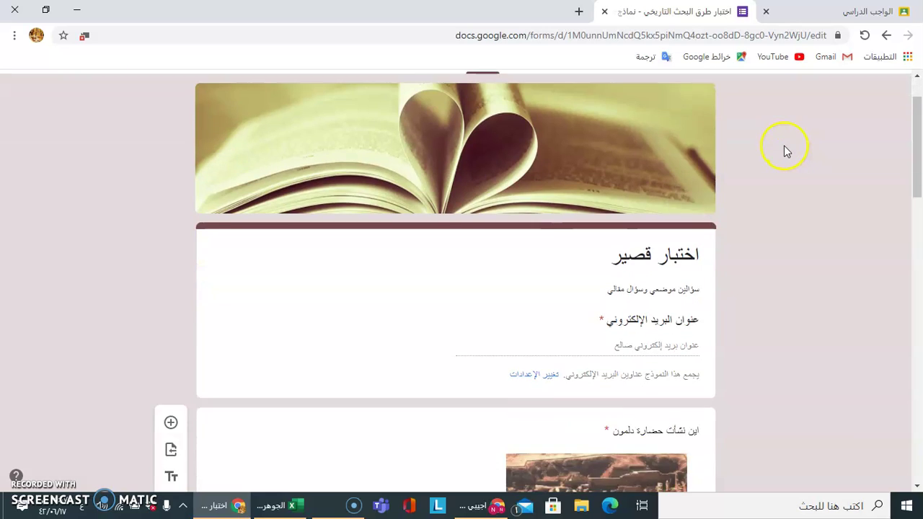
{"action": "scroll", "coordinate": [784, 148], "scroll_direction": "up", "scroll_amount": 1}
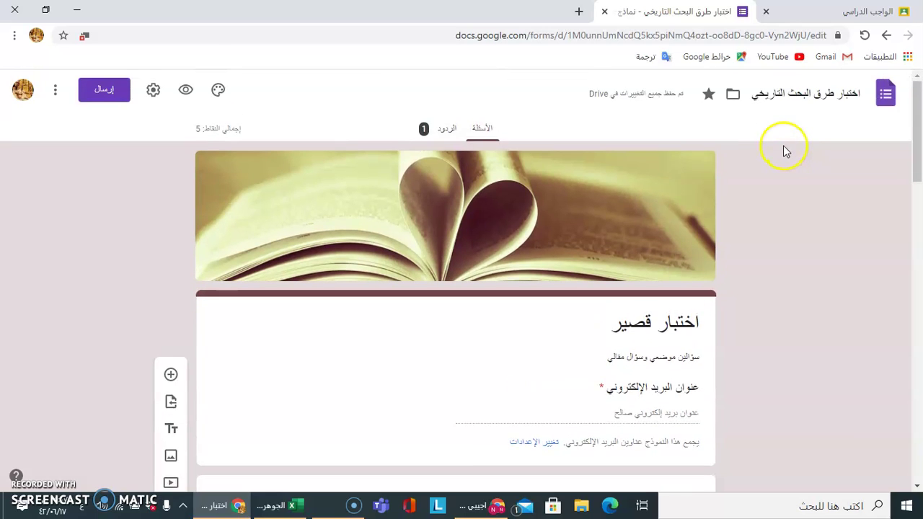
{"action": "left_click", "coordinate": [877, 9]}
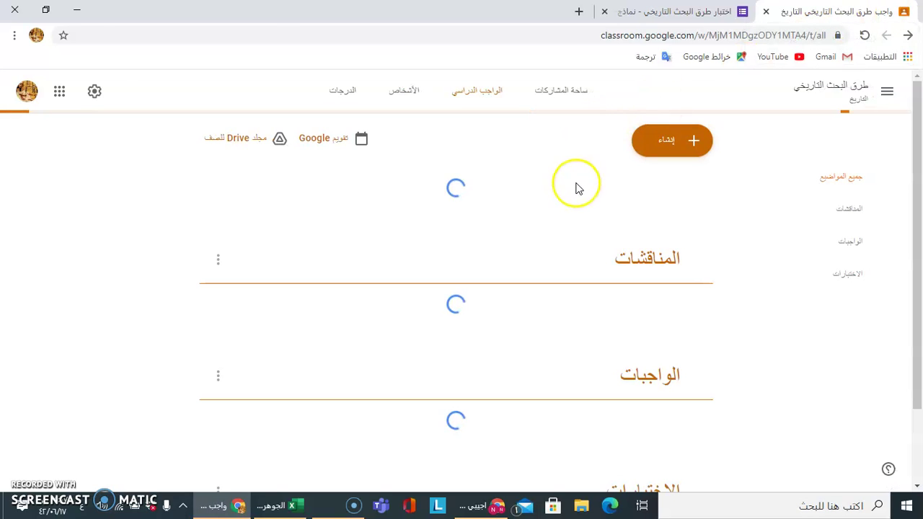
{"action": "left_click", "coordinate": [648, 19]}
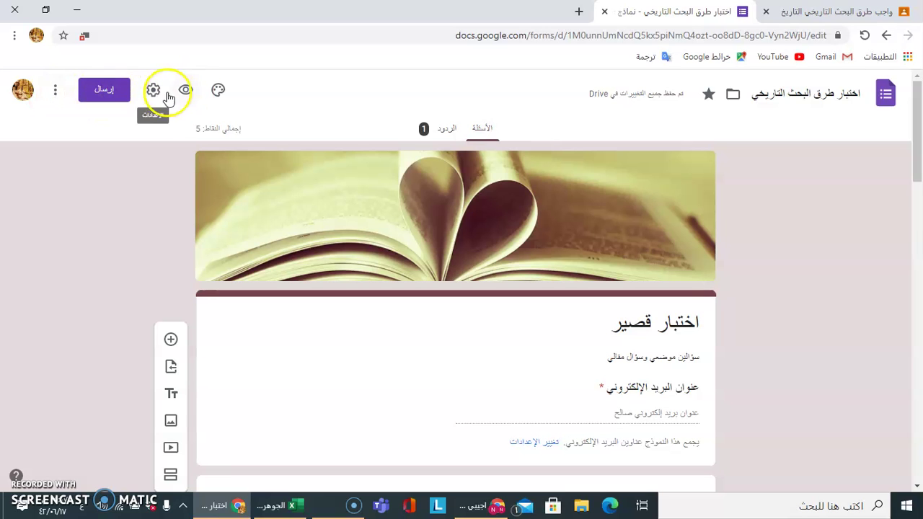
{"action": "scroll", "coordinate": [509, 163], "scroll_direction": "down", "scroll_amount": 12}
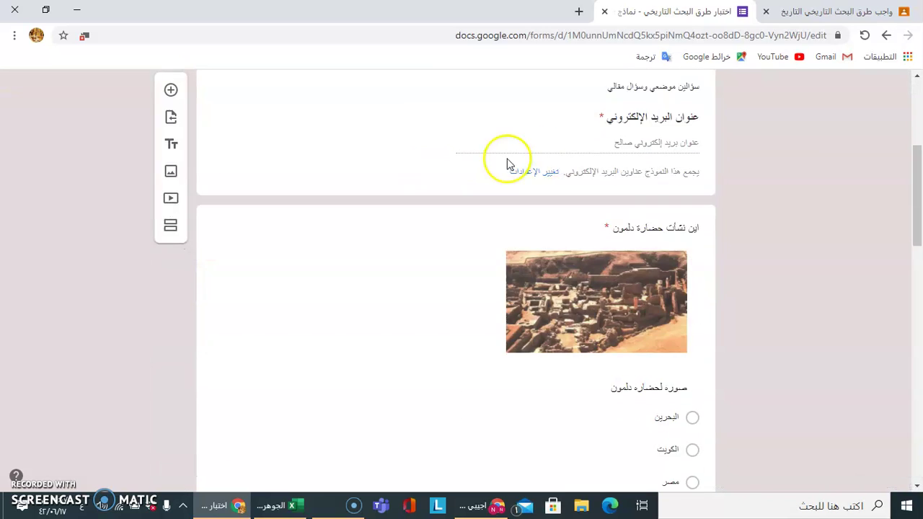
{"action": "scroll", "coordinate": [576, 151], "scroll_direction": "down", "scroll_amount": 3}
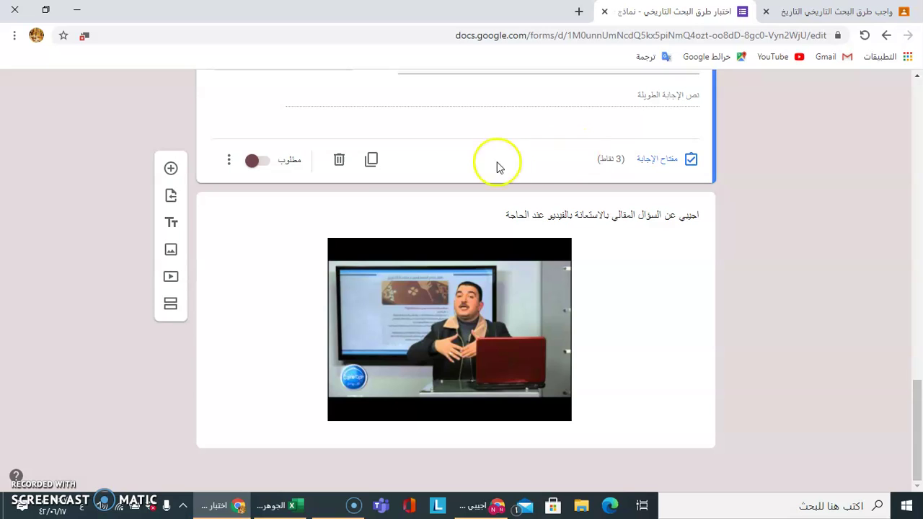
{"action": "left_click_drag", "start_coordinate": [913, 407], "coordinate": [917, 108]}
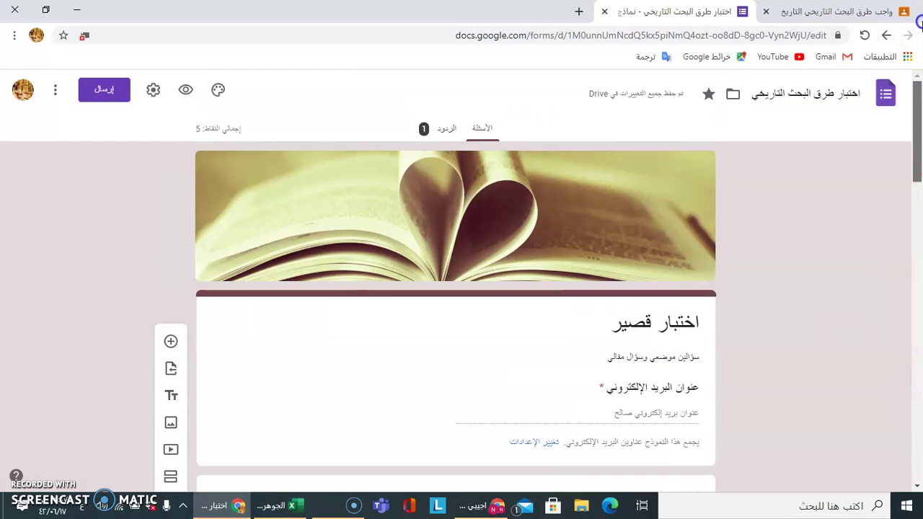
Step: Prepare an e-mail invitation to the quiz with e-mail address collection kept on, and enter the recipient's e-mail address
{"action": "left_click", "coordinate": [107, 93]}
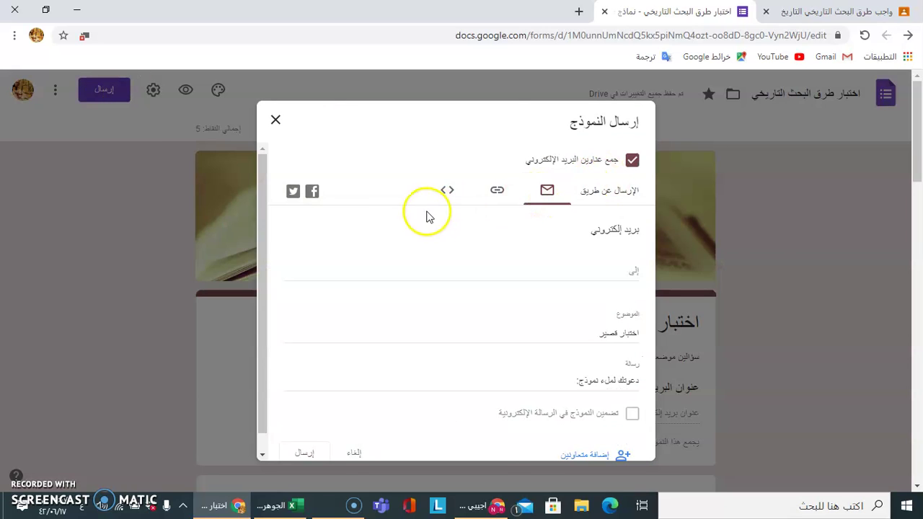
{"action": "left_click", "coordinate": [631, 161]}
{"action": "left_click", "coordinate": [630, 161]}
{"action": "left_click", "coordinate": [481, 269]}
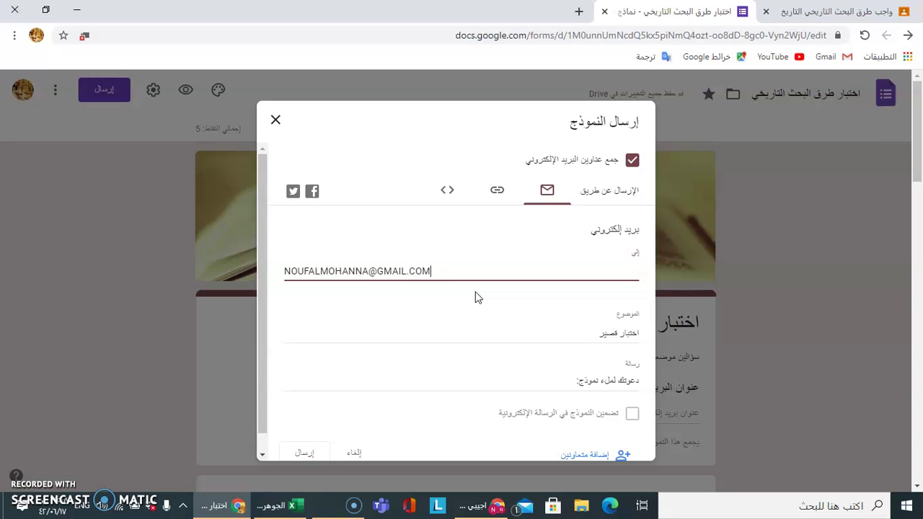
Step: Look up the student's e-mail address in the other Chrome profile window and correct the invitation's recipient address
{"action": "left_click", "coordinate": [469, 508]}
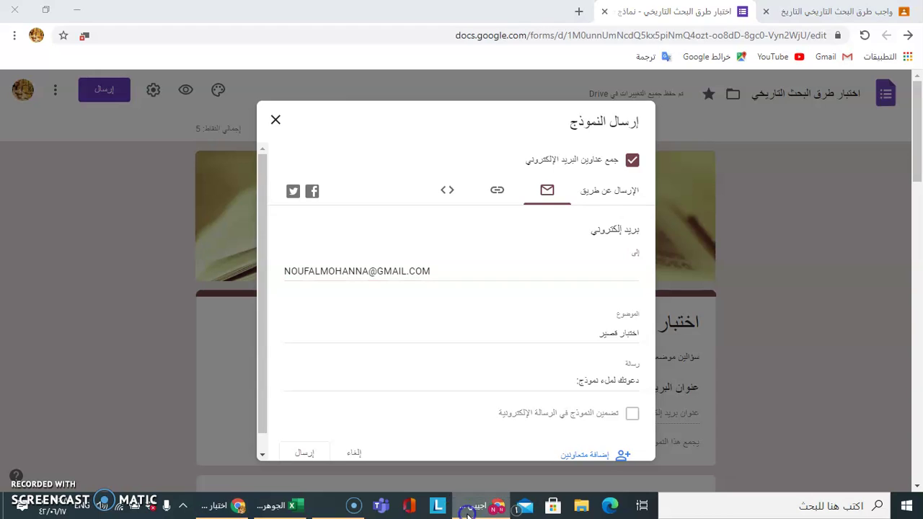
{"action": "left_click", "coordinate": [480, 507]}
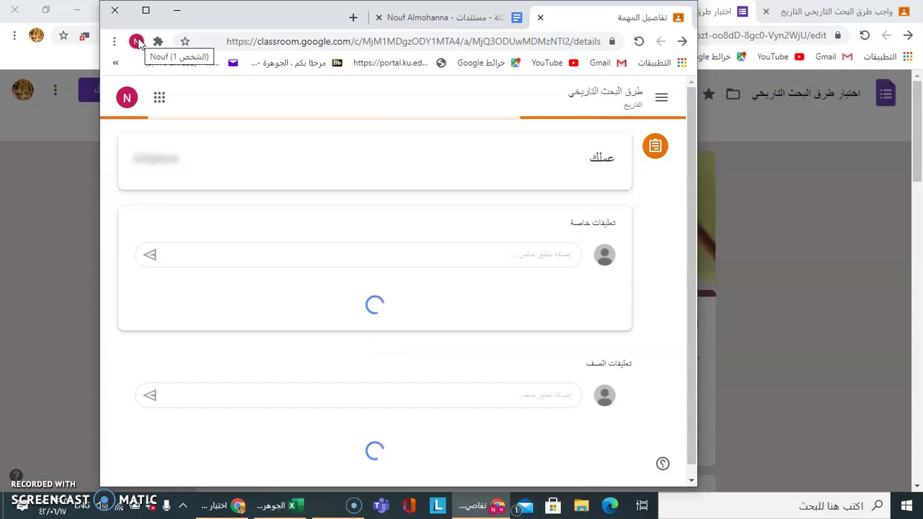
{"action": "left_click", "coordinate": [137, 42]}
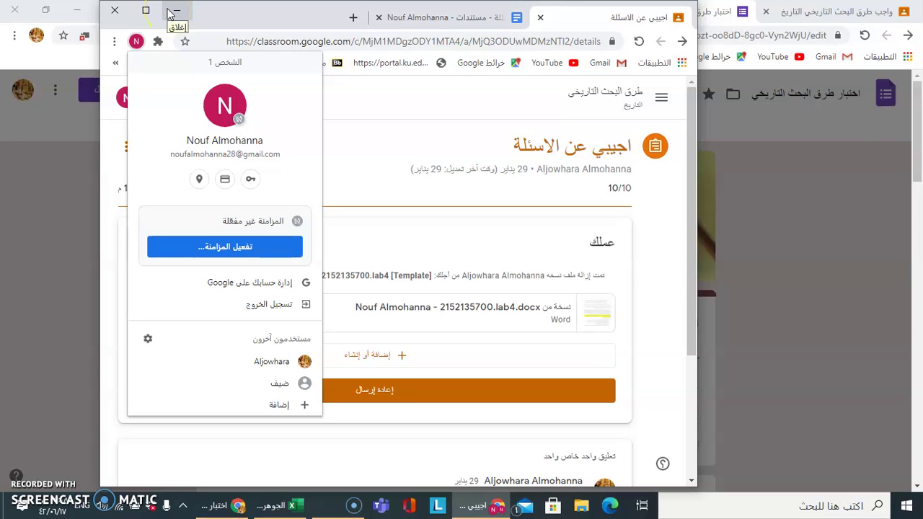
{"action": "left_click", "coordinate": [178, 13]}
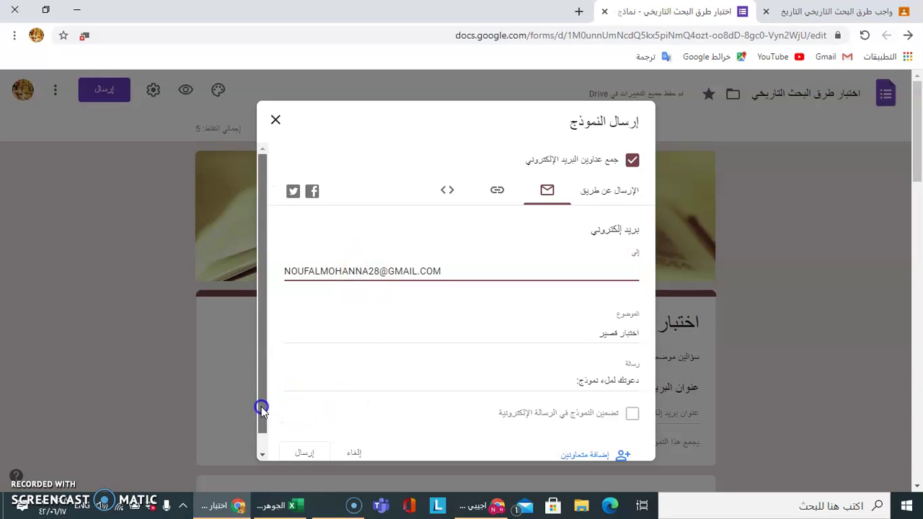
Step: Place the text cursor at the end of the invitation's message, leaving the form not included in the e-mail
{"action": "left_click", "coordinate": [262, 442]}
{"action": "left_click", "coordinate": [632, 396]}
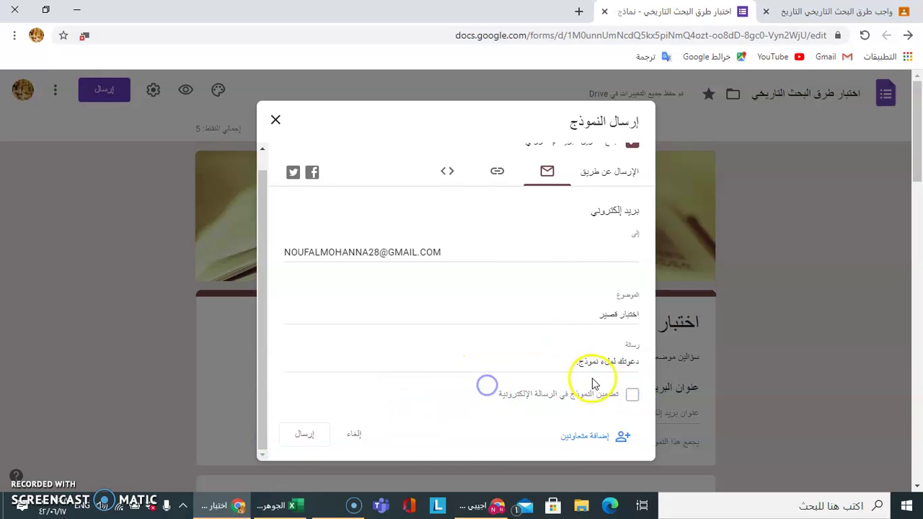
{"action": "left_click", "coordinate": [534, 360]}
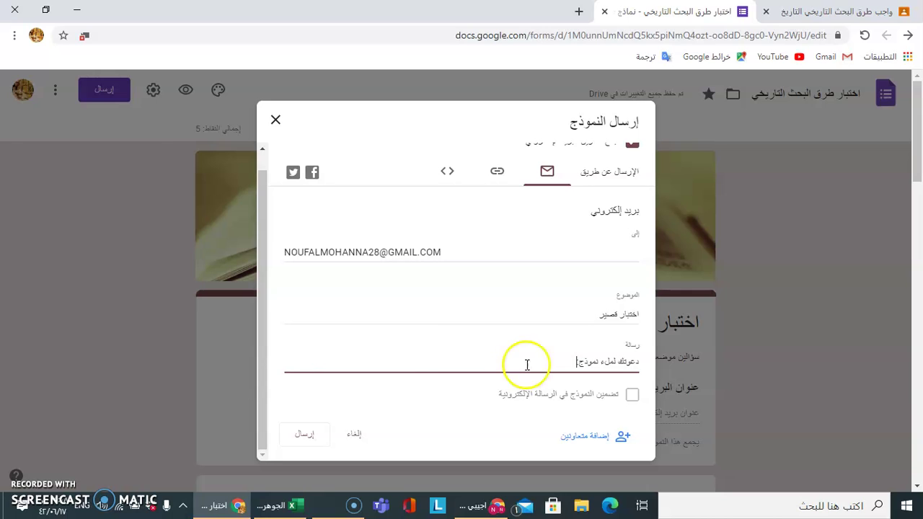
{"action": "type", "text": ":HGV[HX HGPG"}
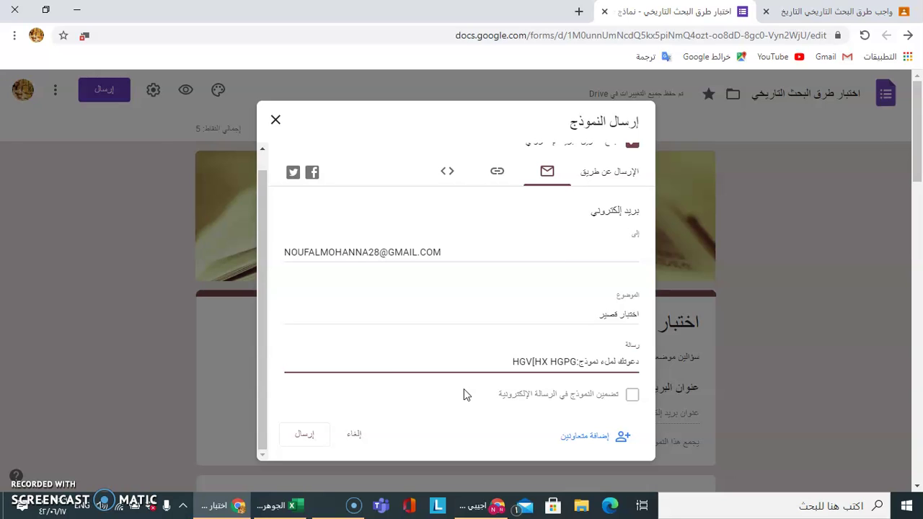
{"action": "key", "text": "BackSpace"}
{"action": "key", "text": "BackSpace"}
{"action": "key", "text": "BackSpace"}
{"action": "key", "text": "BackSpace"}
{"action": "key", "text": "BackSpace"}
{"action": "key", "text": "BackSpace"}
{"action": "key", "text": "BackSpace"}
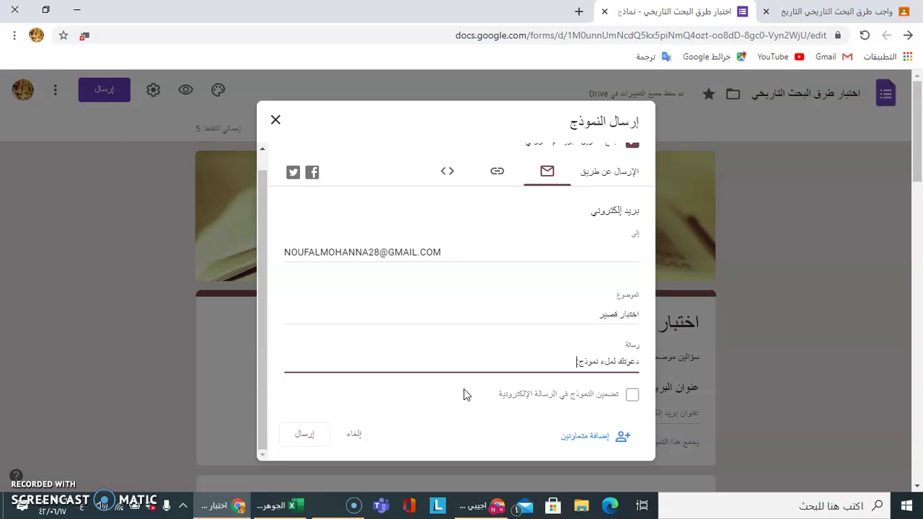
Step: Add "الرجاء حل الاختبار" to the end of the invitation's message and send the form
{"action": "type", "text": "الرجاء حل الاختبار"}
{"action": "left_click", "coordinate": [305, 439]}
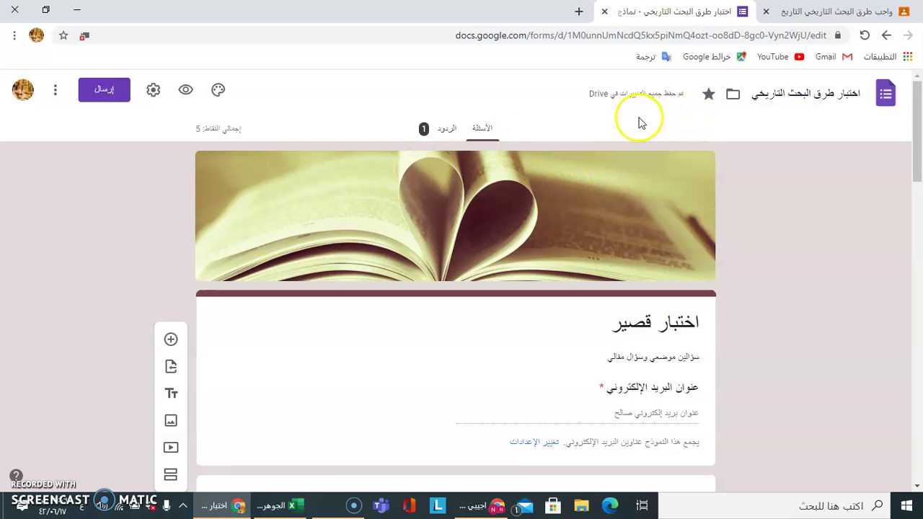
Step: Open the form's preferences (الإعدادات المفضّلة) to view the default settings for new forms and questions
{"action": "left_click", "coordinate": [106, 90]}
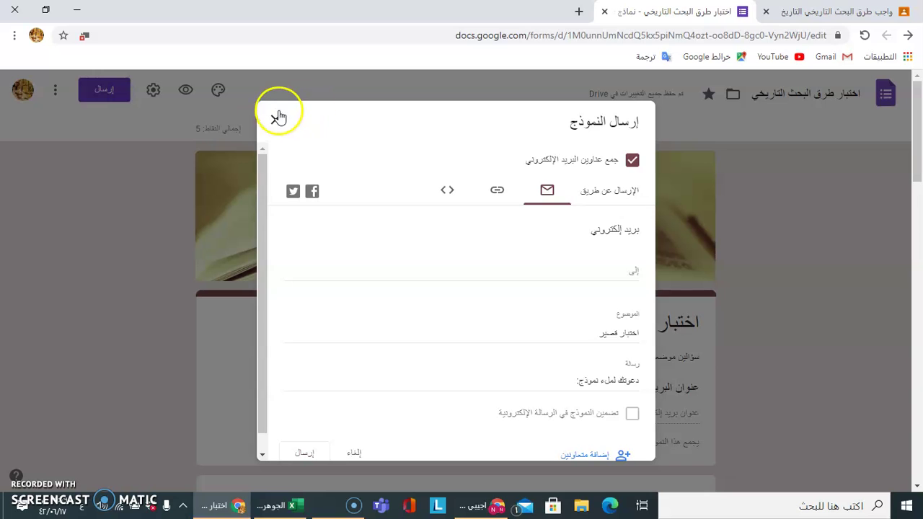
{"action": "left_click", "coordinate": [274, 119]}
{"action": "left_click", "coordinate": [58, 91]}
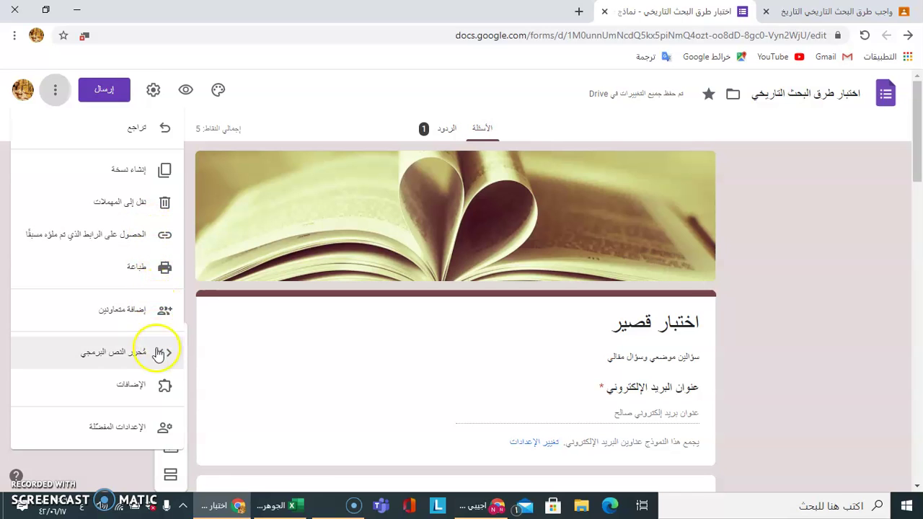
{"action": "left_click", "coordinate": [124, 426]}
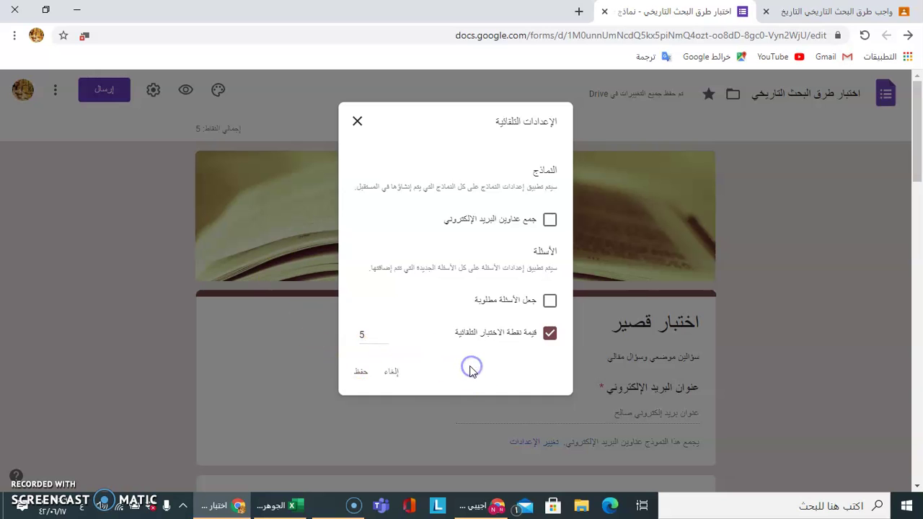
Step: Save the default settings dialog and review the summary of the quiz's responses
{"action": "left_click", "coordinate": [359, 371]}
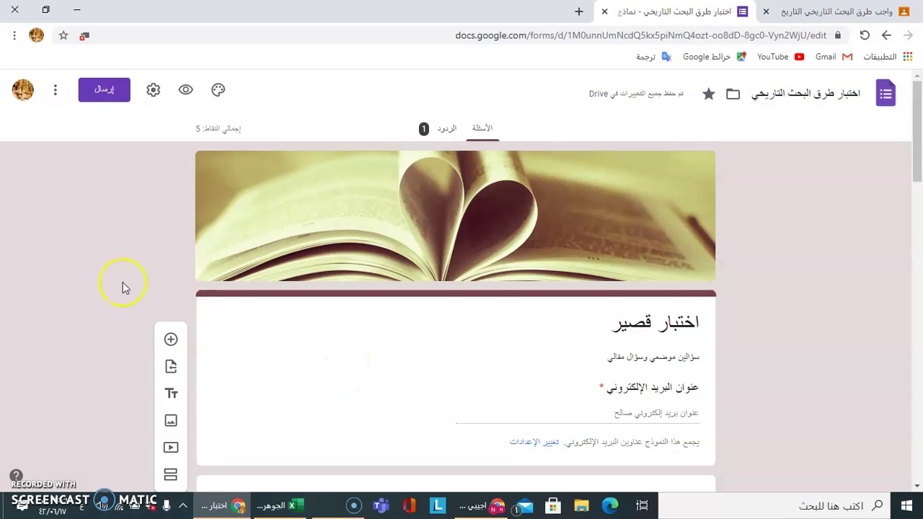
{"action": "left_click", "coordinate": [450, 132]}
{"action": "scroll", "coordinate": [545, 117], "scroll_direction": "down", "scroll_amount": 15}
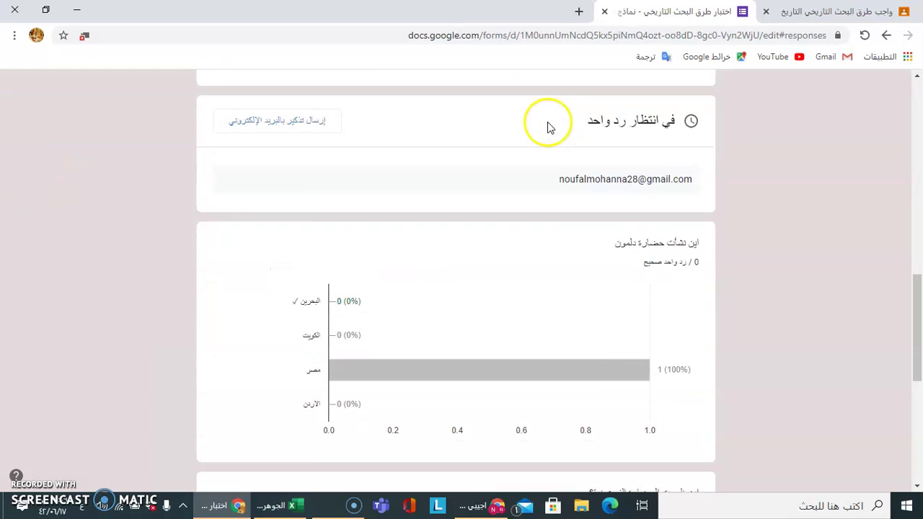
{"action": "scroll", "coordinate": [550, 124], "scroll_direction": "up", "scroll_amount": 5}
{"action": "scroll", "coordinate": [873, 120], "scroll_direction": "up", "scroll_amount": 10}
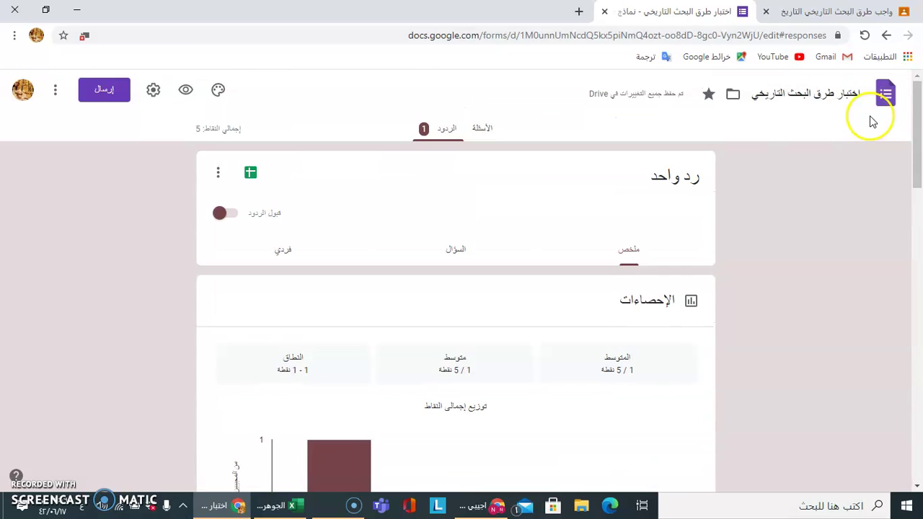
{"action": "left_click", "coordinate": [323, 513]}
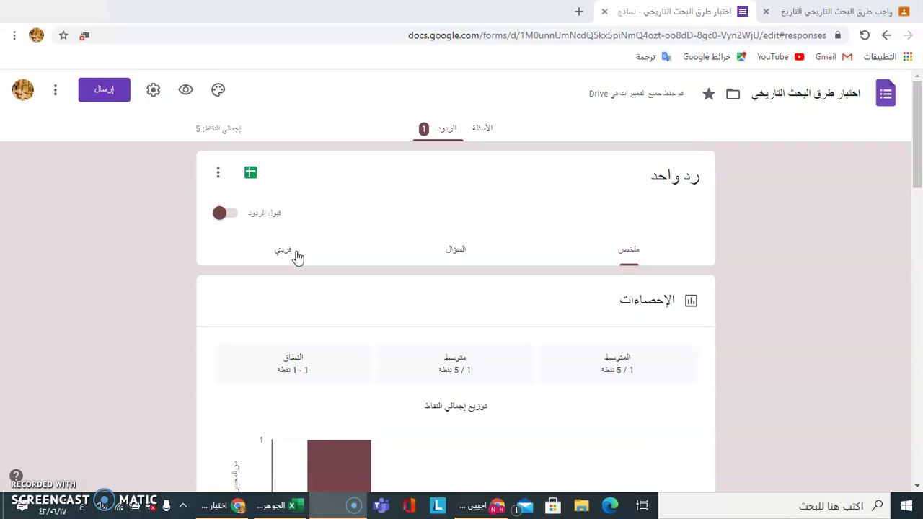
Step: Visit the Forms home page, view its main menu, and return to the quiz "اختبار طرق البحث التاريخي"
{"action": "left_click", "coordinate": [641, 98]}
{"action": "left_click", "coordinate": [883, 95]}
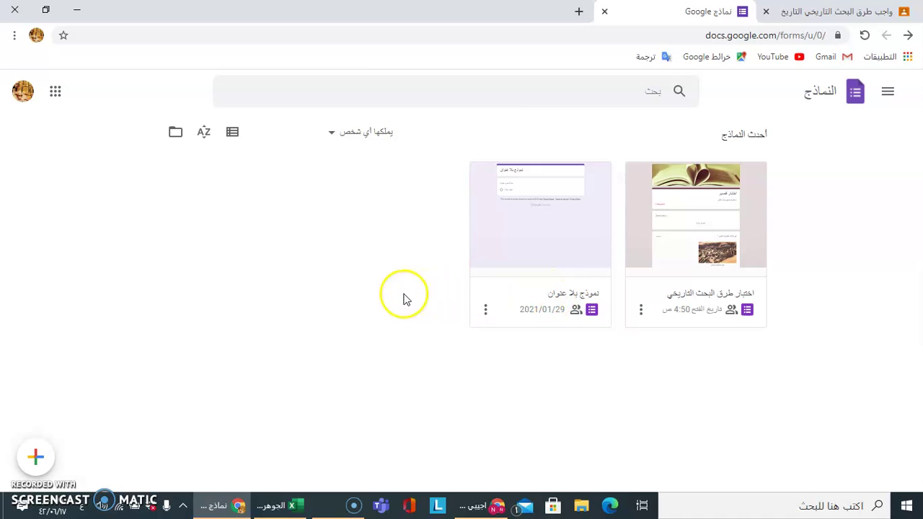
{"action": "left_click", "coordinate": [889, 92]}
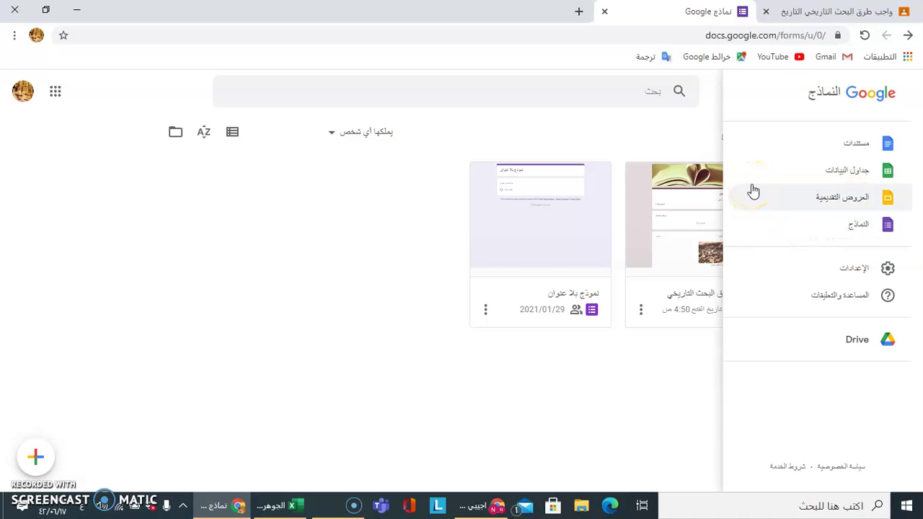
{"action": "left_click", "coordinate": [907, 35]}
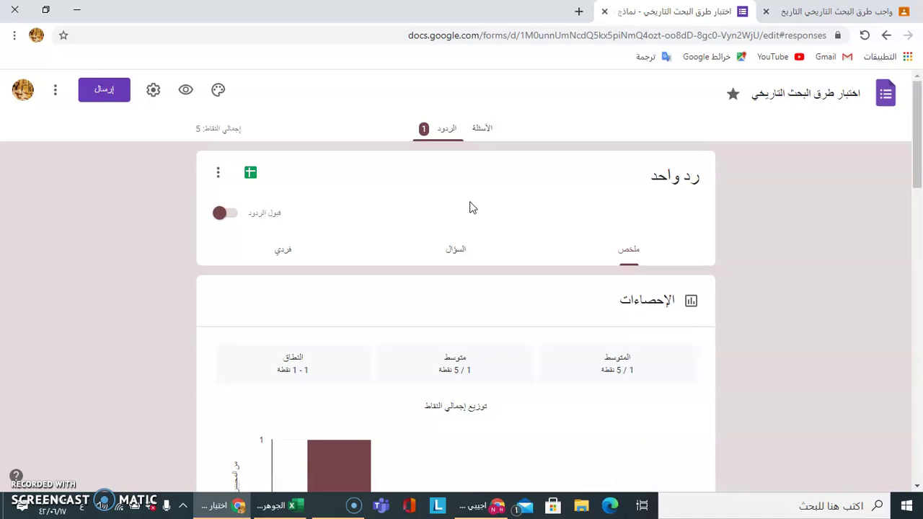
Step: Review the quiz's general, presentation and quiz settings from the e-mail collection notice below its questions header, and close them without changes
{"action": "left_click", "coordinate": [481, 130]}
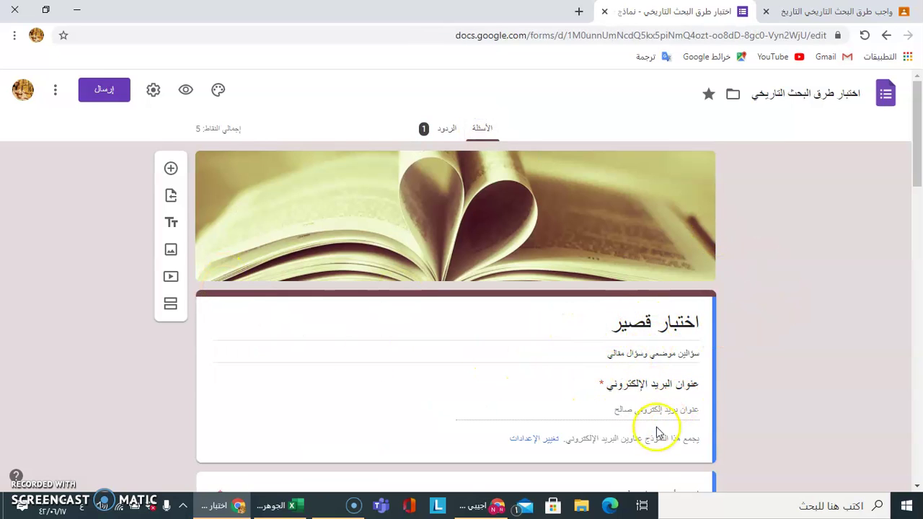
{"action": "scroll", "coordinate": [560, 376], "scroll_direction": "down", "scroll_amount": 1}
{"action": "scroll", "coordinate": [559, 371], "scroll_direction": "down", "scroll_amount": 1}
{"action": "scroll", "coordinate": [288, 274], "scroll_direction": "up", "scroll_amount": 1}
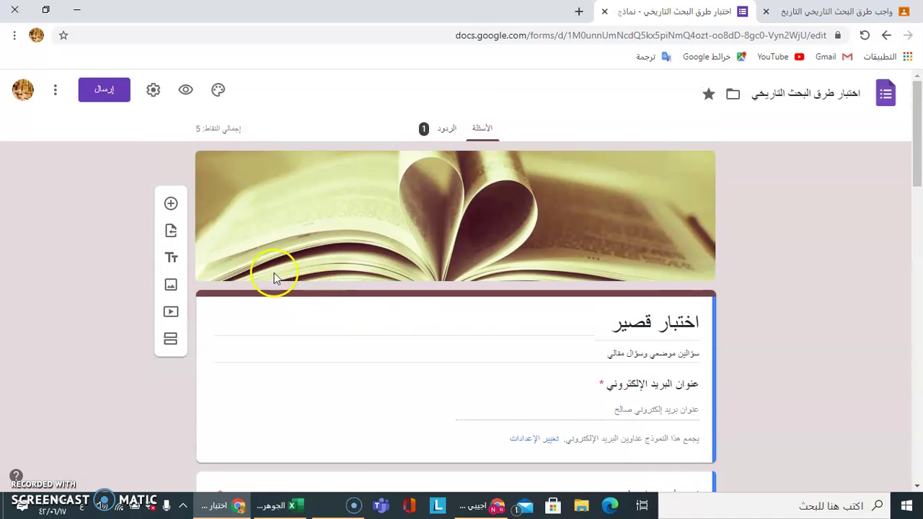
{"action": "scroll", "coordinate": [604, 267], "scroll_direction": "down", "scroll_amount": 3}
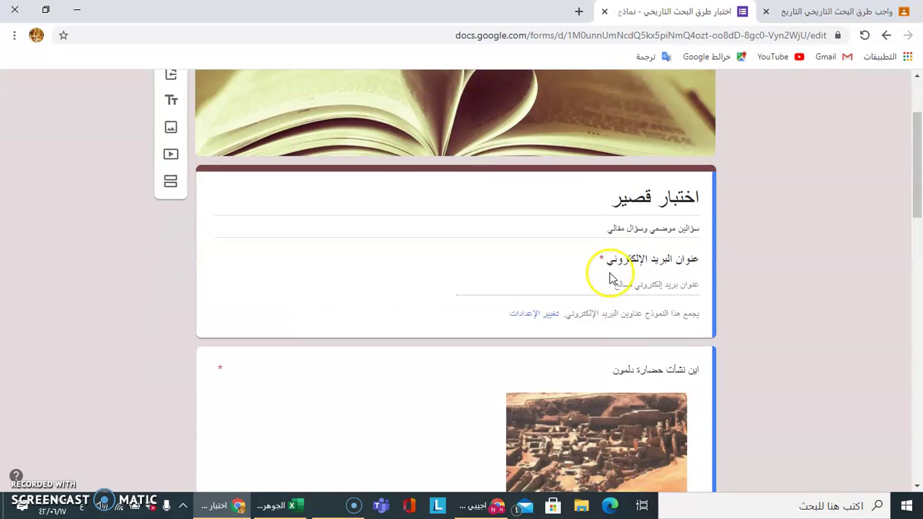
{"action": "left_click", "coordinate": [649, 299]}
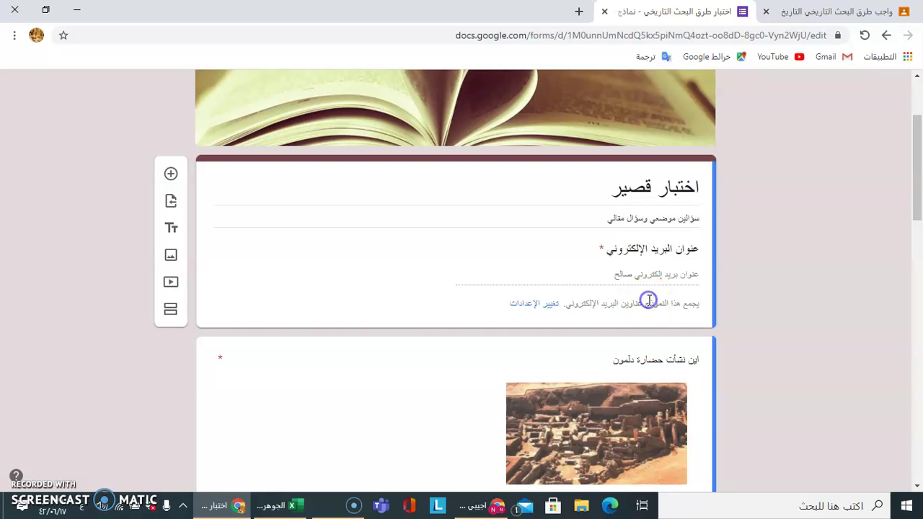
{"action": "left_click", "coordinate": [536, 306]}
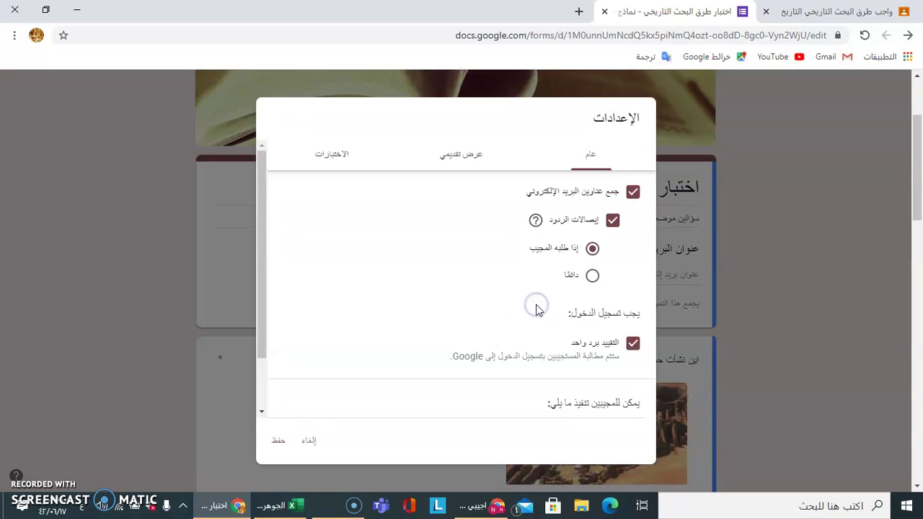
{"action": "left_click", "coordinate": [470, 157]}
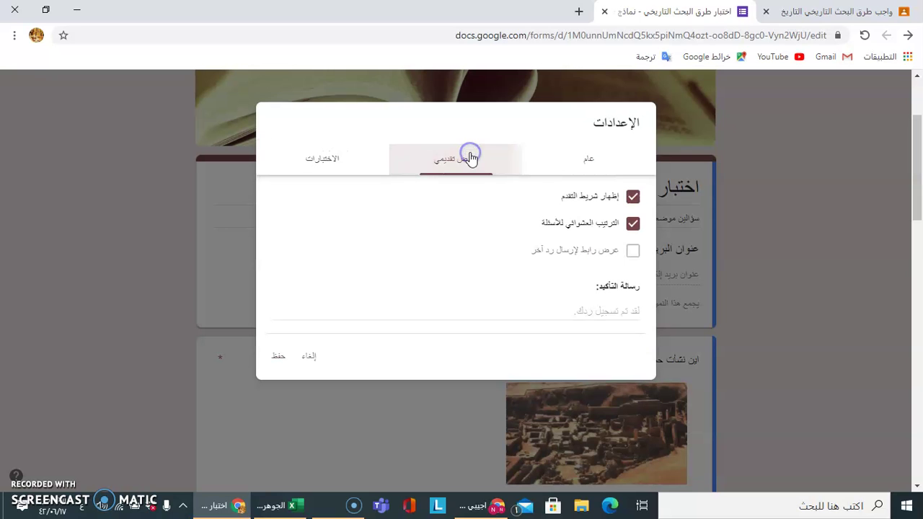
{"action": "left_click", "coordinate": [328, 162]}
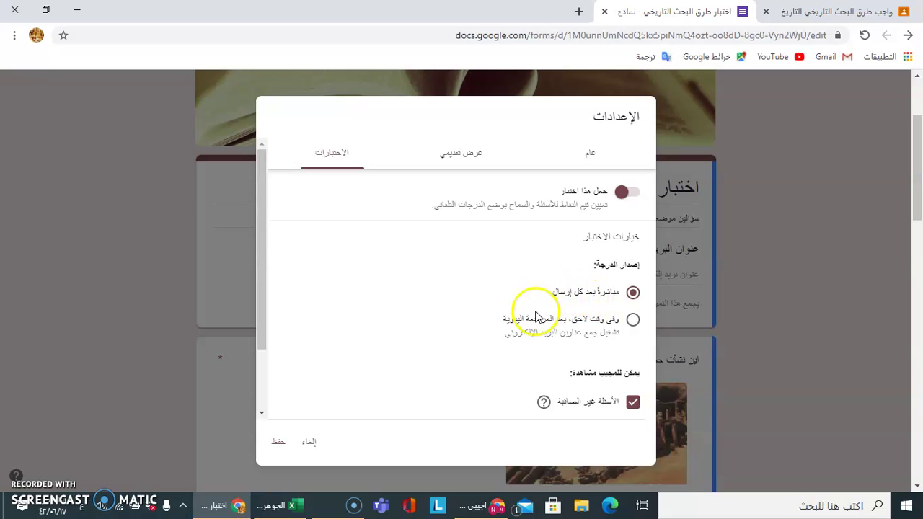
{"action": "left_click", "coordinate": [869, 238]}
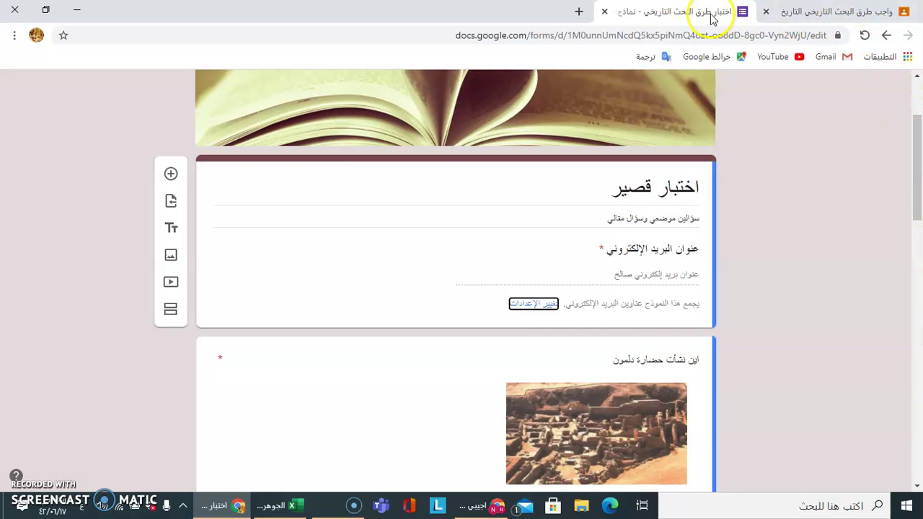
Step: Switch to Google Classroom and open the draft assignment "اختبار قصير" for editing
{"action": "left_click", "coordinate": [761, 11]}
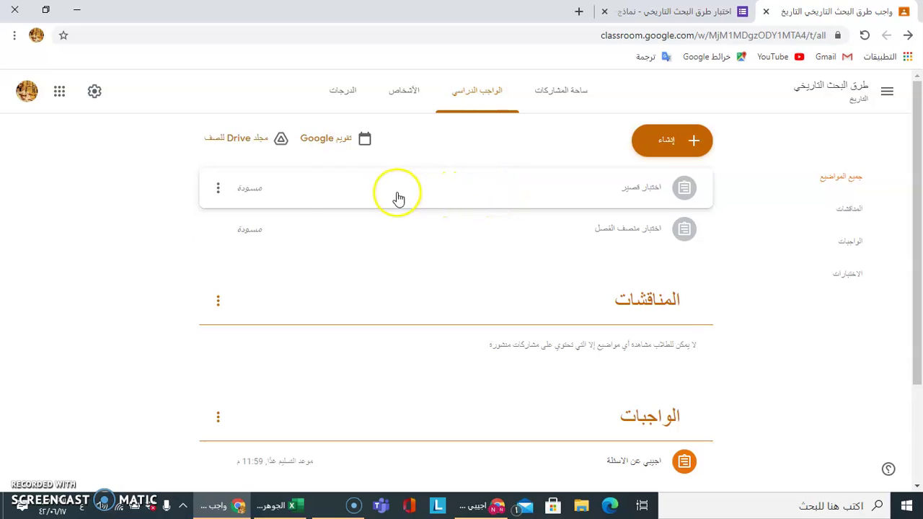
{"action": "left_click", "coordinate": [217, 187]}
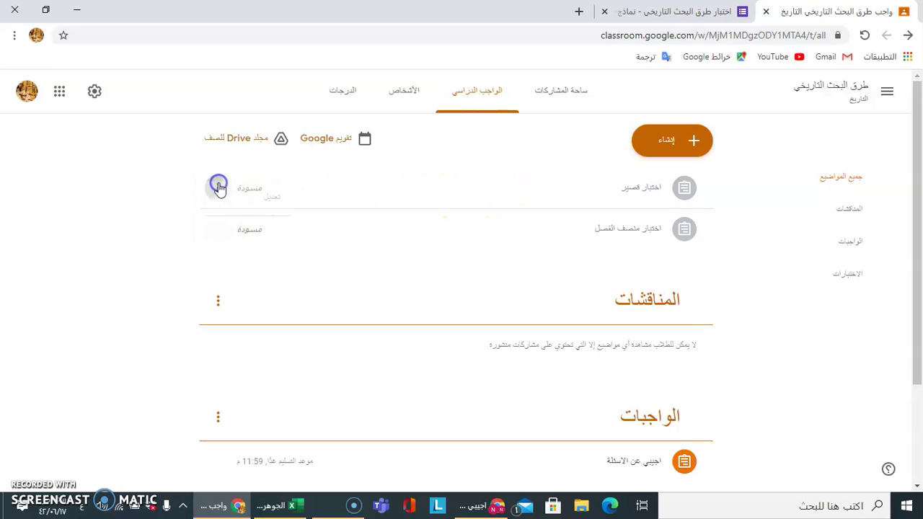
{"action": "left_click", "coordinate": [238, 213]}
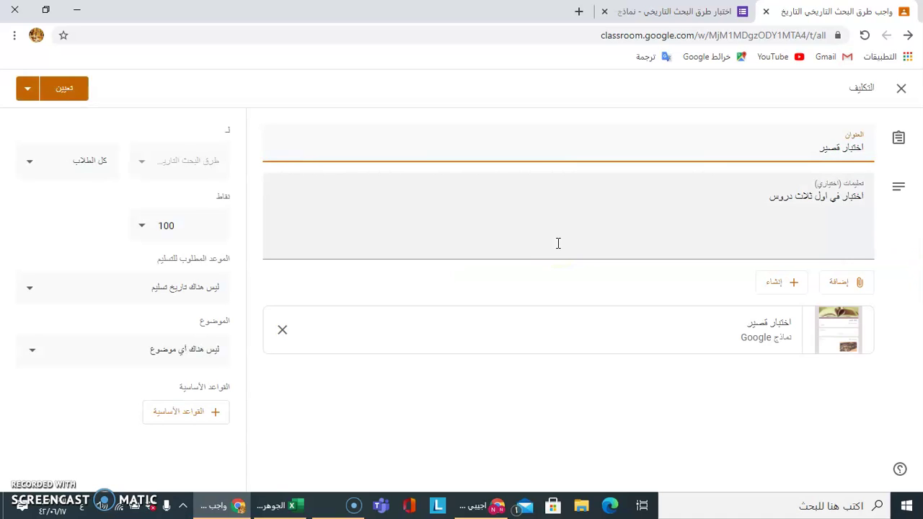
Step: Open the assignment's attached quiz form, view the score of the submitted response, and return to the assignment
{"action": "left_click", "coordinate": [757, 331]}
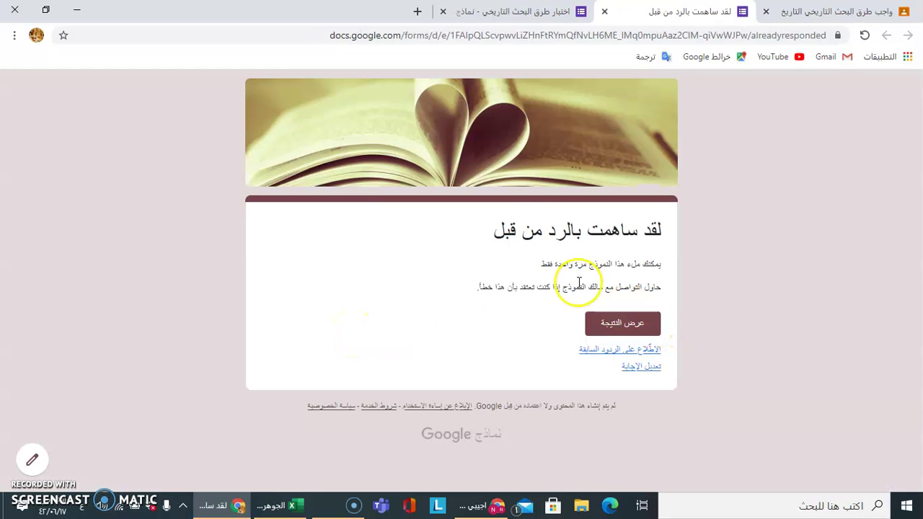
{"action": "left_click", "coordinate": [817, 9]}
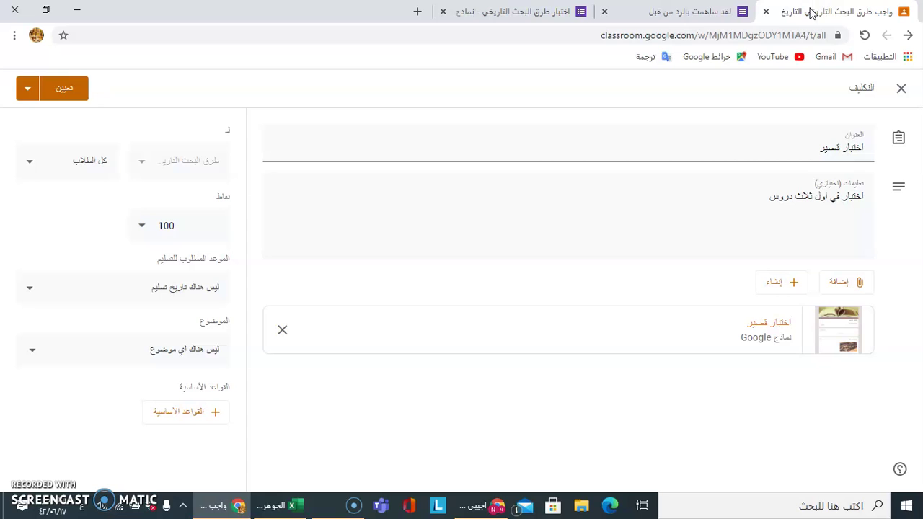
{"action": "left_click", "coordinate": [617, 10]}
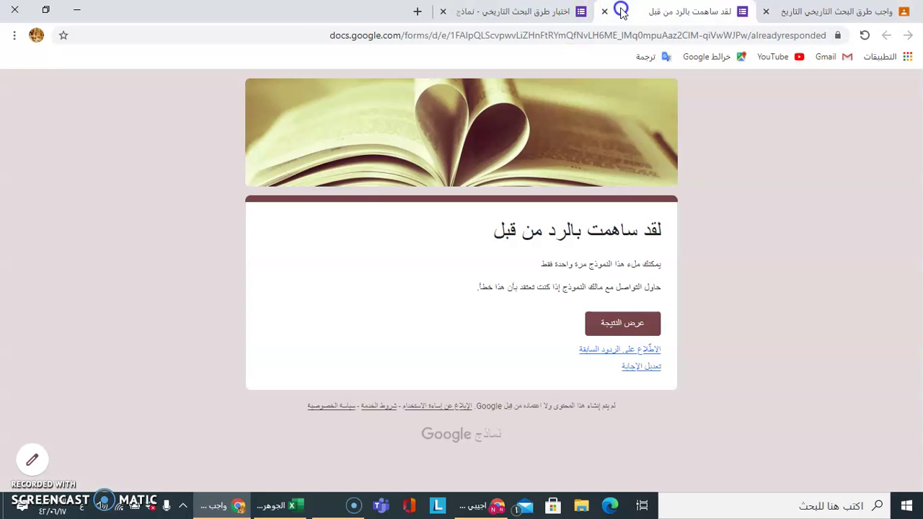
{"action": "left_click", "coordinate": [611, 327]}
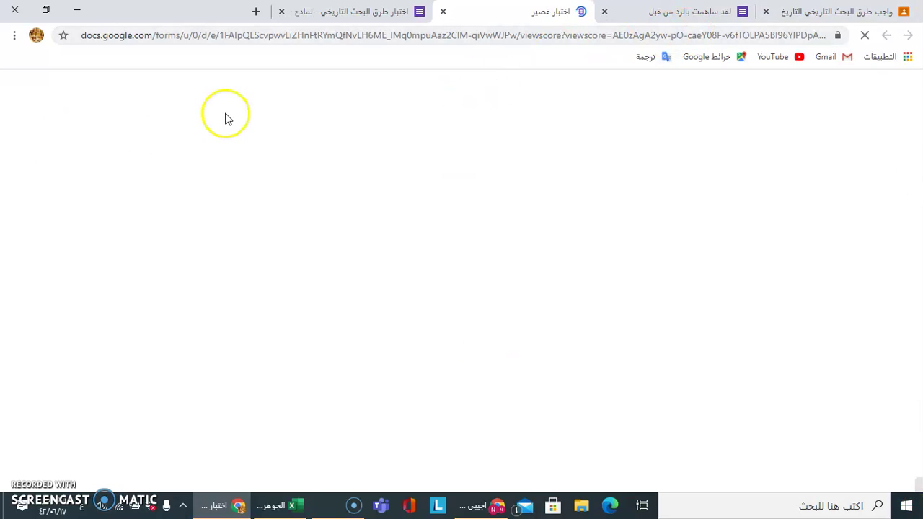
{"action": "scroll", "coordinate": [353, 166], "scroll_direction": "down", "scroll_amount": 15}
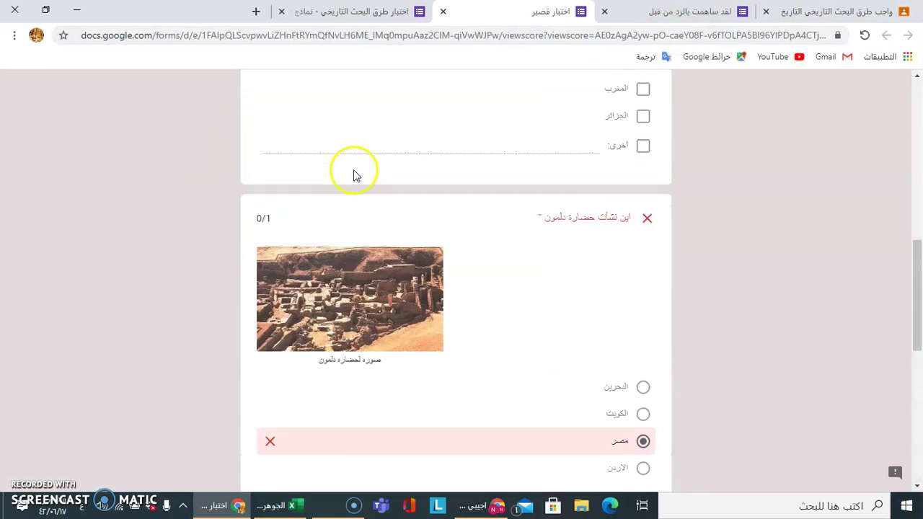
{"action": "left_click", "coordinate": [443, 11]}
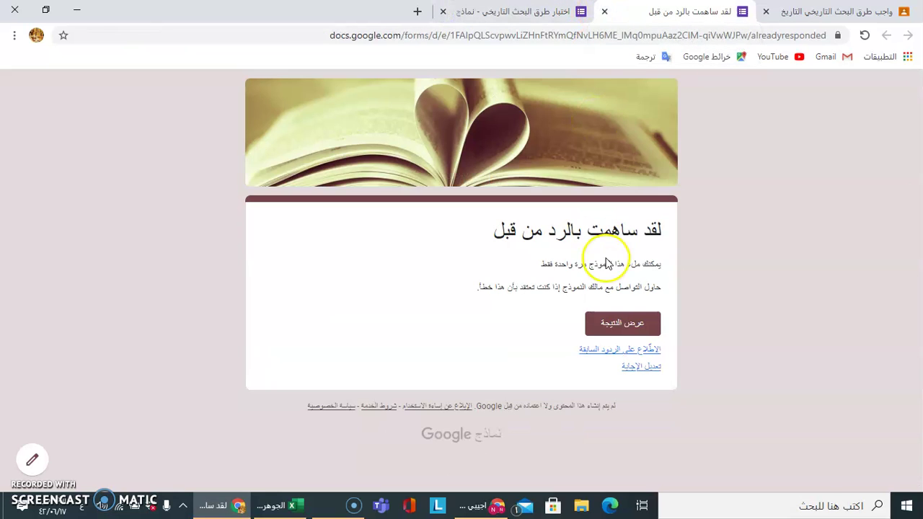
{"action": "left_click", "coordinate": [605, 13]}
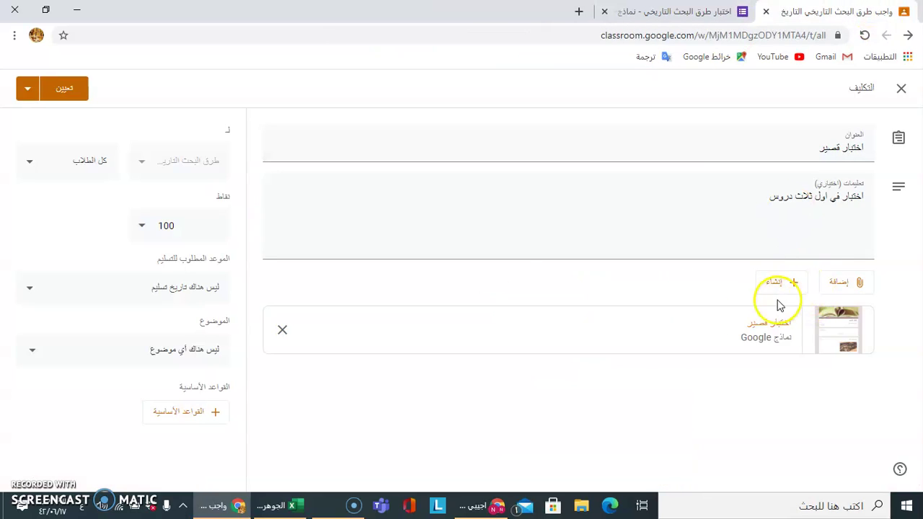
Step: Switch to the quiz's form editor and make a copy of the form in the "طرق البحث التاريخي التاريخ" folder under the suggested name
{"action": "left_click", "coordinate": [843, 281]}
{"action": "left_click", "coordinate": [591, 396]}
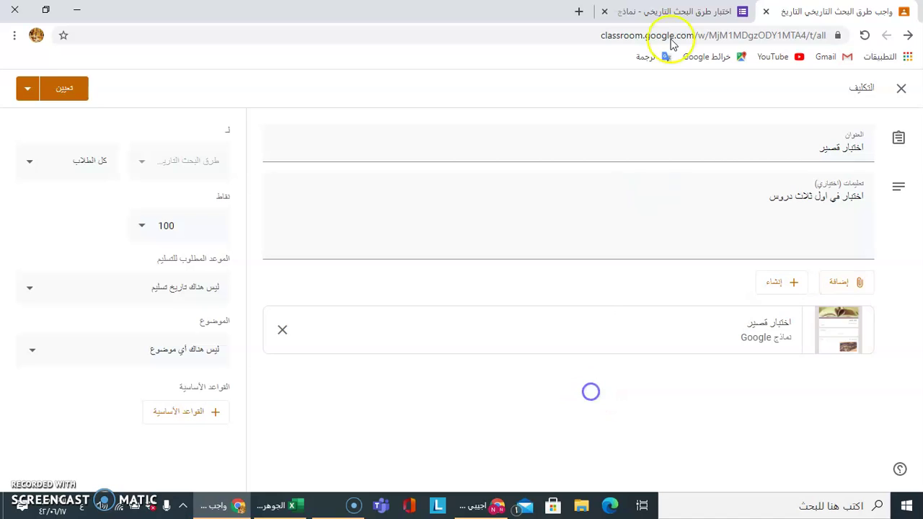
{"action": "left_click", "coordinate": [674, 13]}
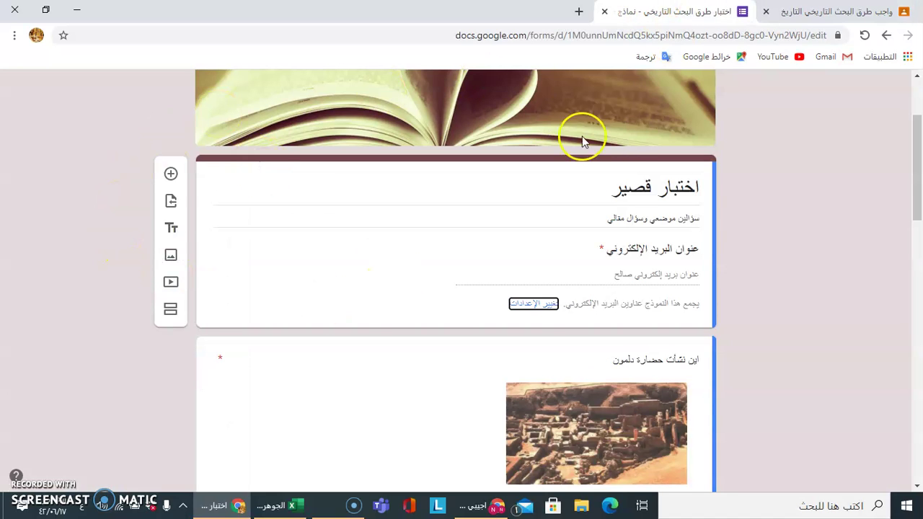
{"action": "scroll", "coordinate": [583, 141], "scroll_direction": "up", "scroll_amount": 2}
{"action": "left_click", "coordinate": [47, 92]}
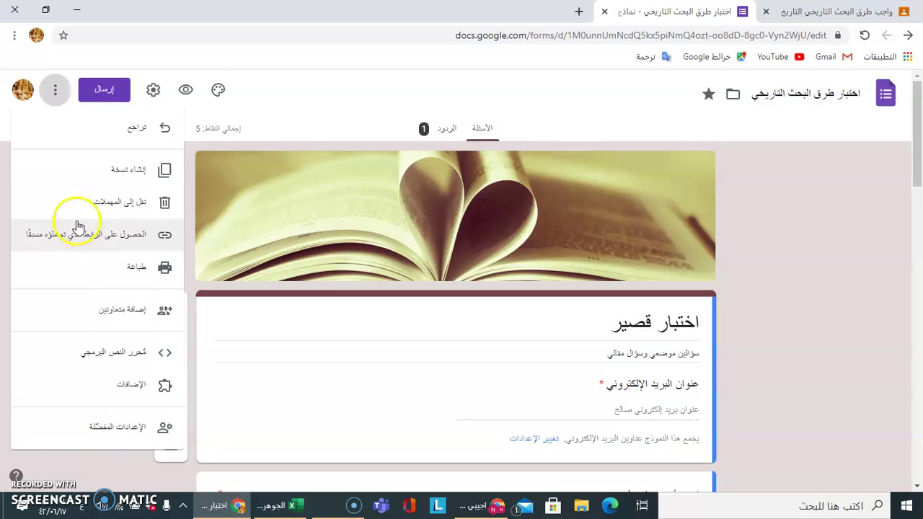
{"action": "left_click", "coordinate": [109, 163]}
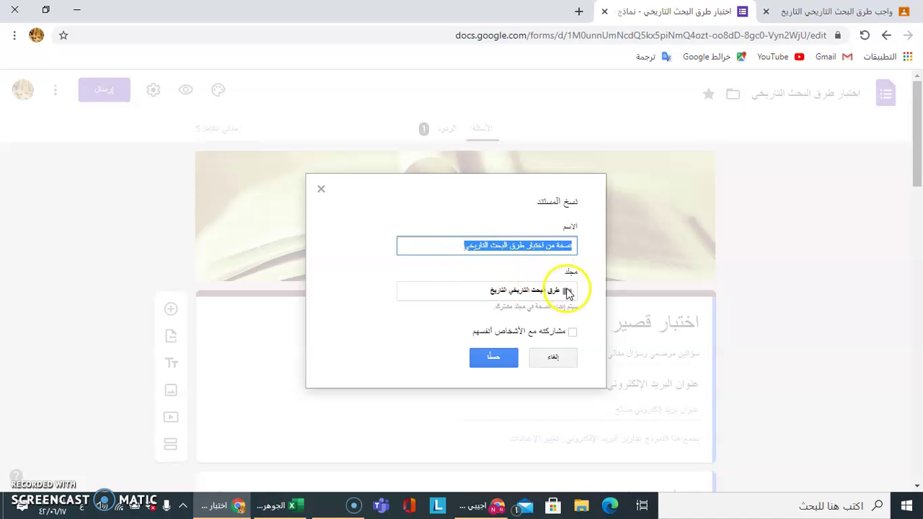
{"action": "left_click", "coordinate": [482, 356]}
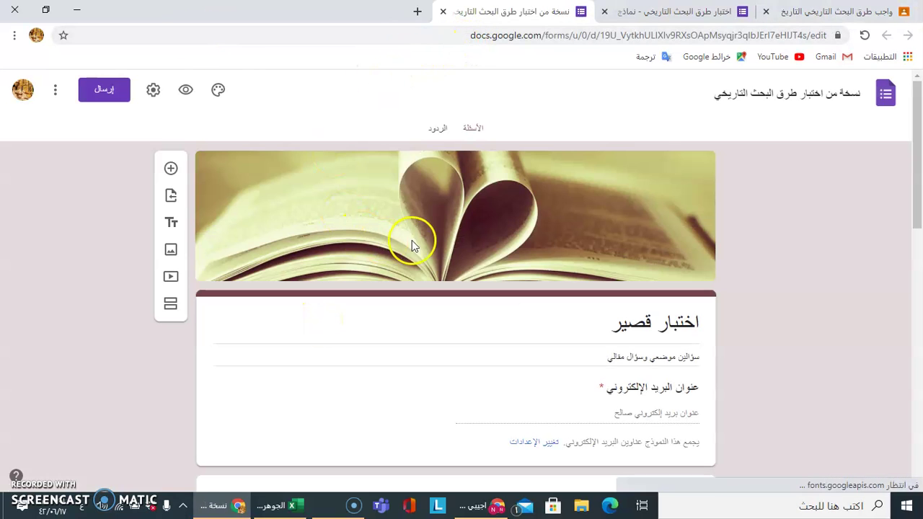
{"action": "scroll", "coordinate": [411, 236], "scroll_direction": "down", "scroll_amount": 2}
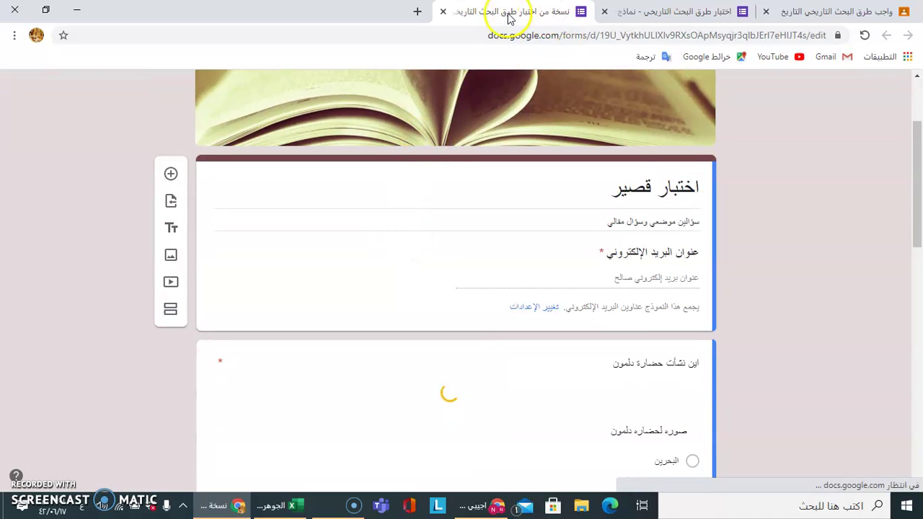
Step: Try to attach the form "اختبار طرق البحث التاريخي" from Google Drive to the "اختبار قصير" assignment in Classroom
{"action": "left_click", "coordinate": [899, 11]}
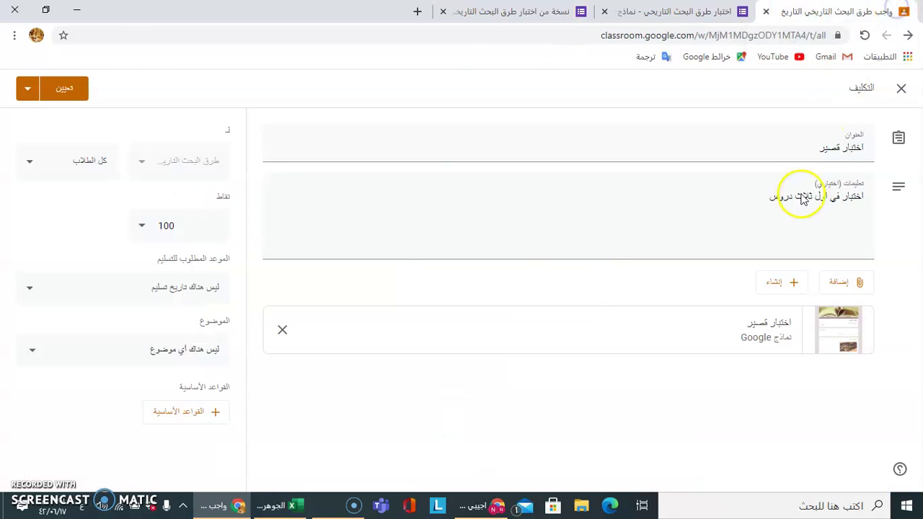
{"action": "left_click", "coordinate": [836, 286]}
{"action": "left_click", "coordinate": [822, 316]}
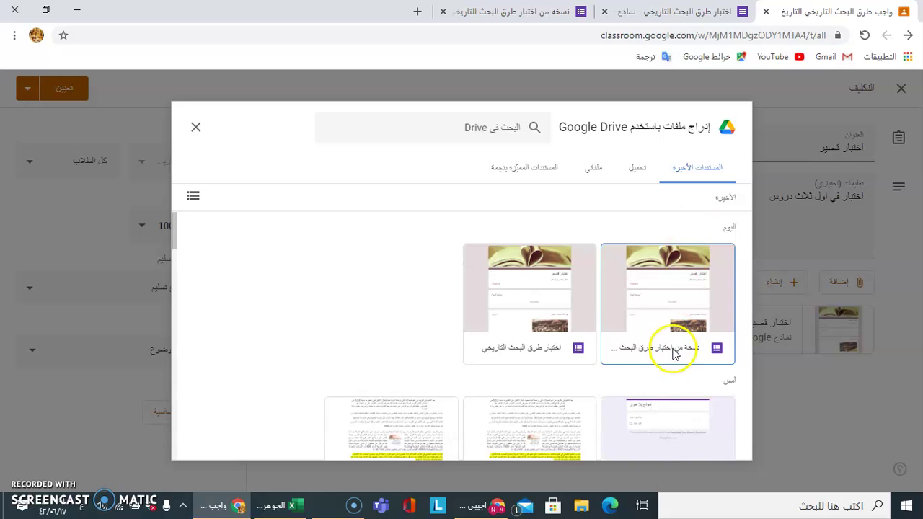
{"action": "left_click", "coordinate": [530, 321]}
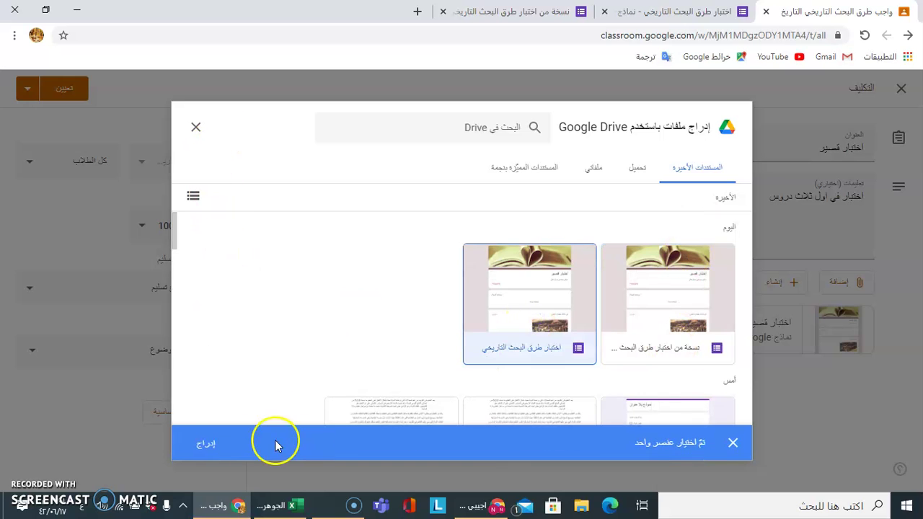
{"action": "left_click", "coordinate": [207, 441]}
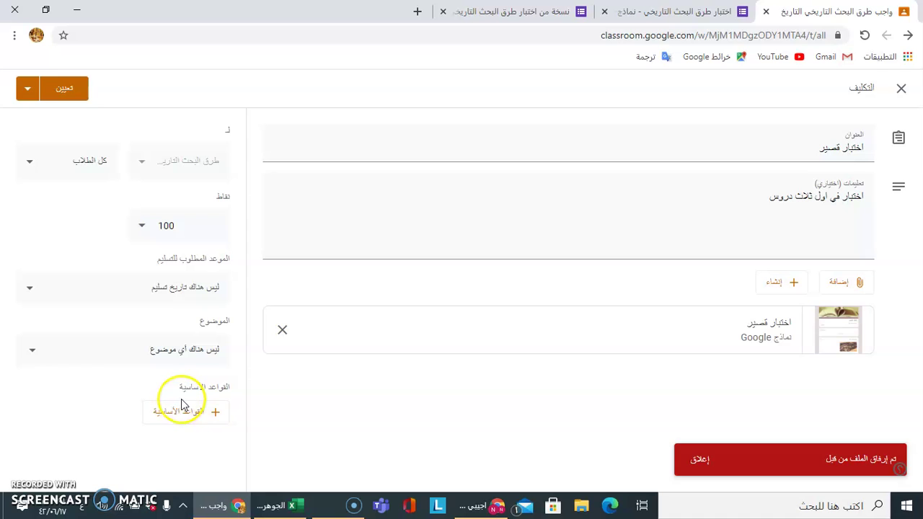
Step: Replace the assignment's attached form "اختبار قصير" with the form "اختبار طرق البحث التاريخي" from Google Drive
{"action": "left_click", "coordinate": [753, 330]}
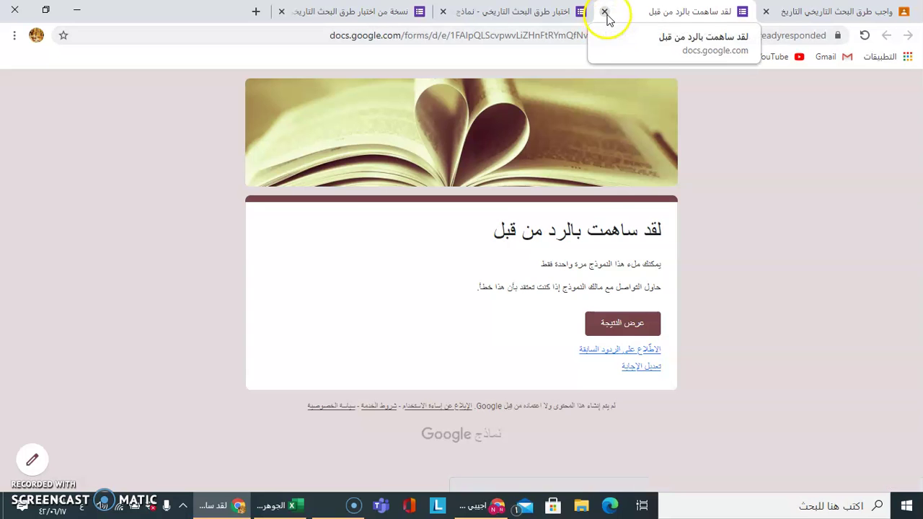
{"action": "left_click", "coordinate": [605, 13]}
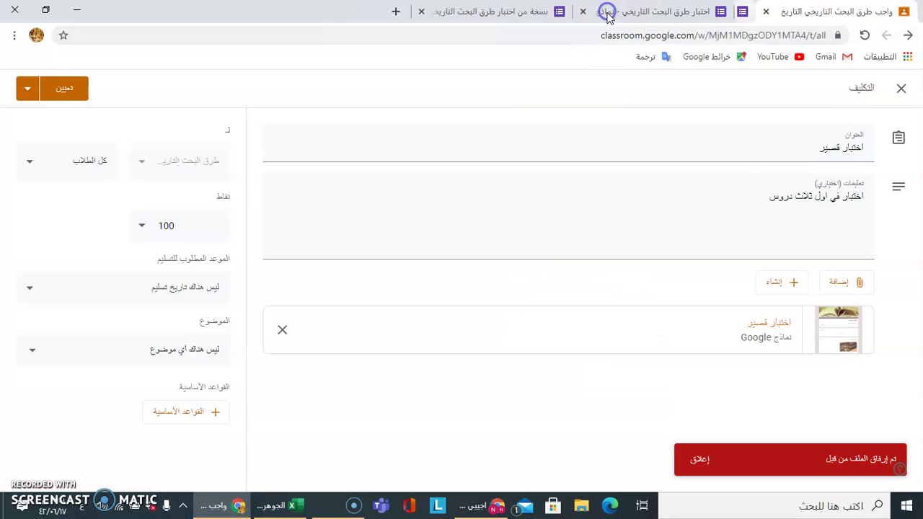
{"action": "left_click", "coordinate": [281, 329]}
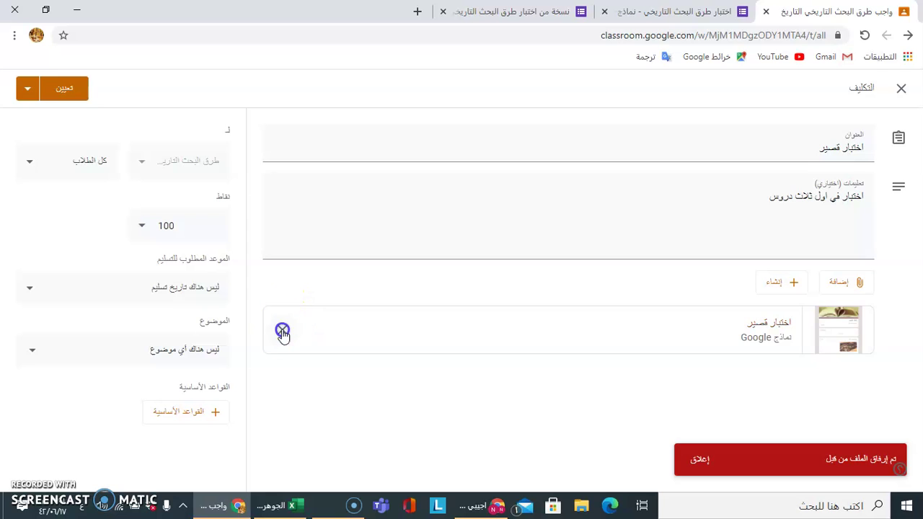
{"action": "left_click", "coordinate": [862, 282]}
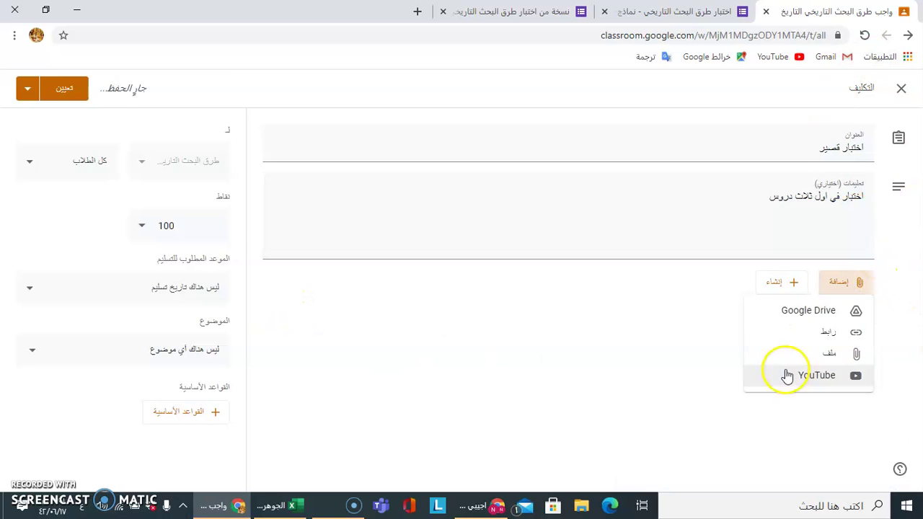
{"action": "left_click", "coordinate": [811, 315]}
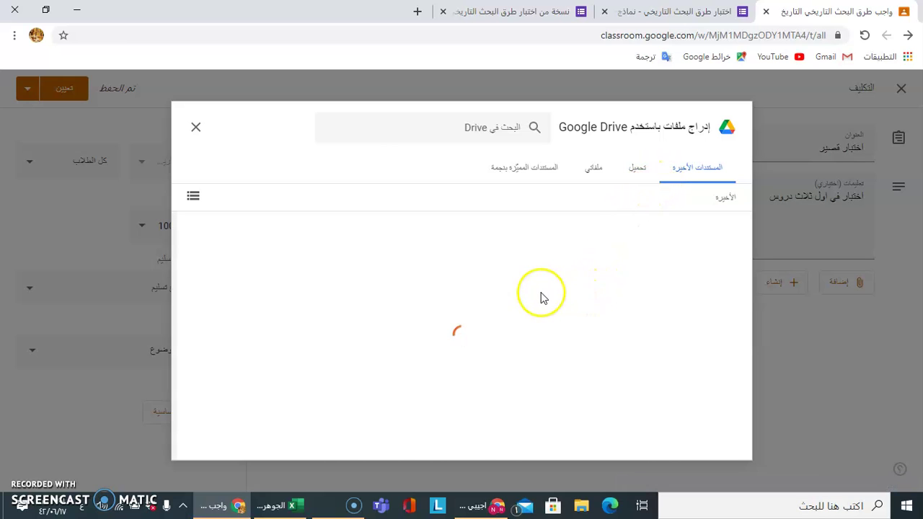
{"action": "left_click", "coordinate": [516, 300]}
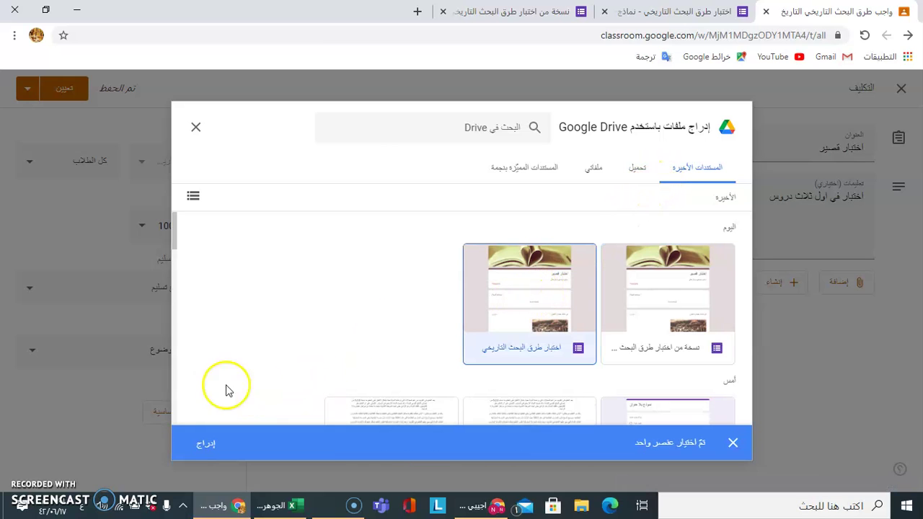
{"action": "left_click", "coordinate": [206, 446]}
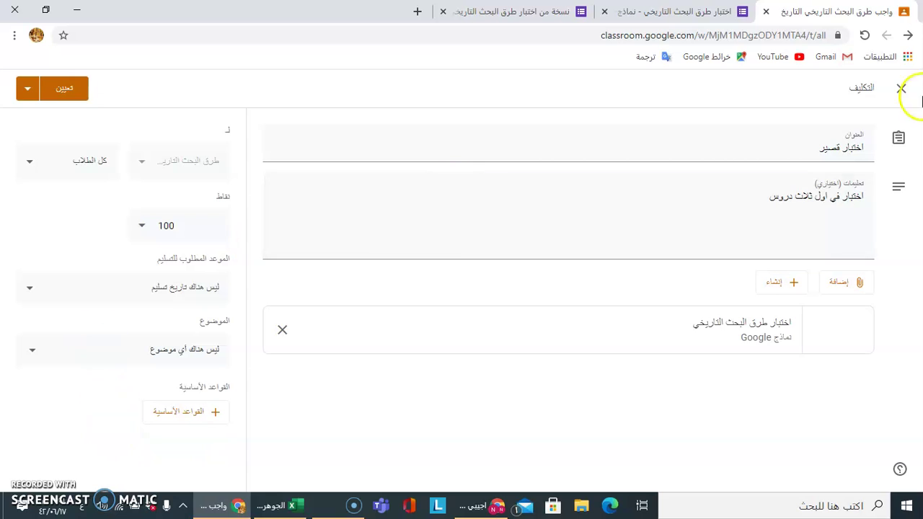
Step: Open the attached form "اختبار طرق البحث التاريخي" to check its questions, and close all the form pages to return to the assignment
{"action": "left_click", "coordinate": [852, 332]}
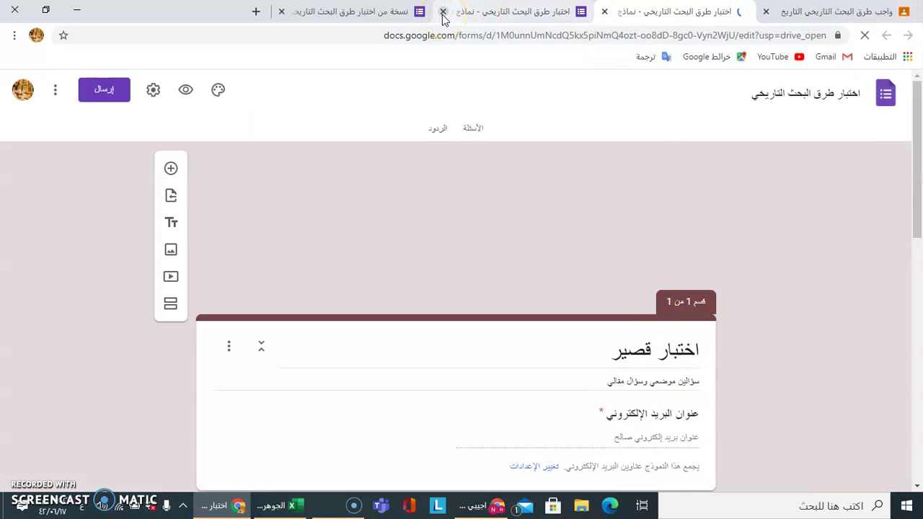
{"action": "scroll", "coordinate": [537, 166], "scroll_direction": "down", "scroll_amount": 15}
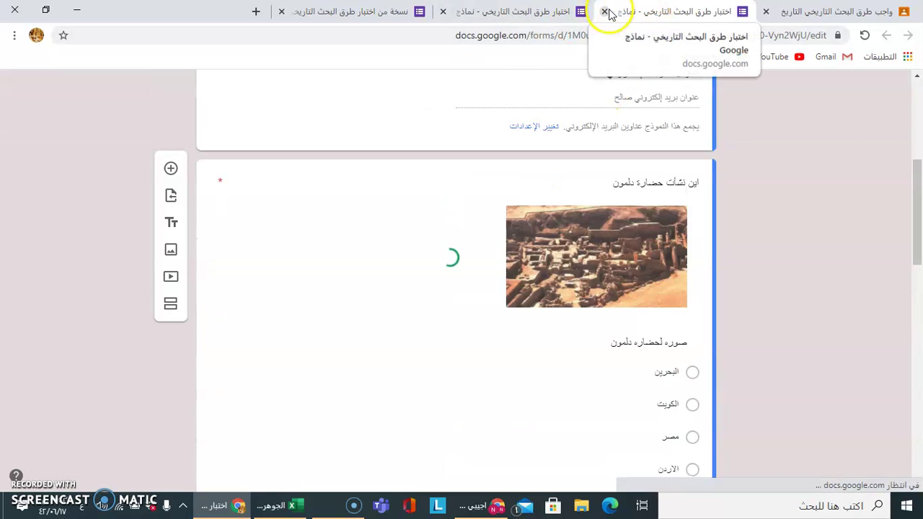
{"action": "left_click", "coordinate": [446, 12]}
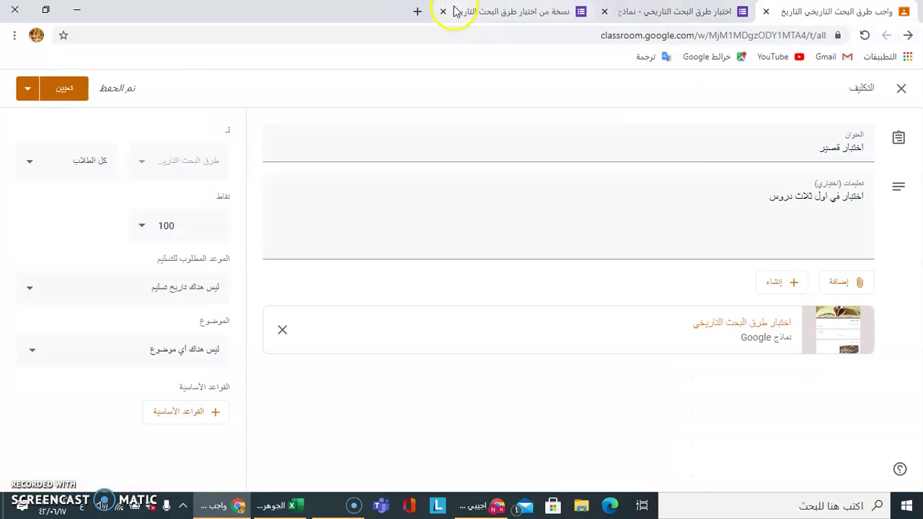
{"action": "left_click", "coordinate": [604, 11]}
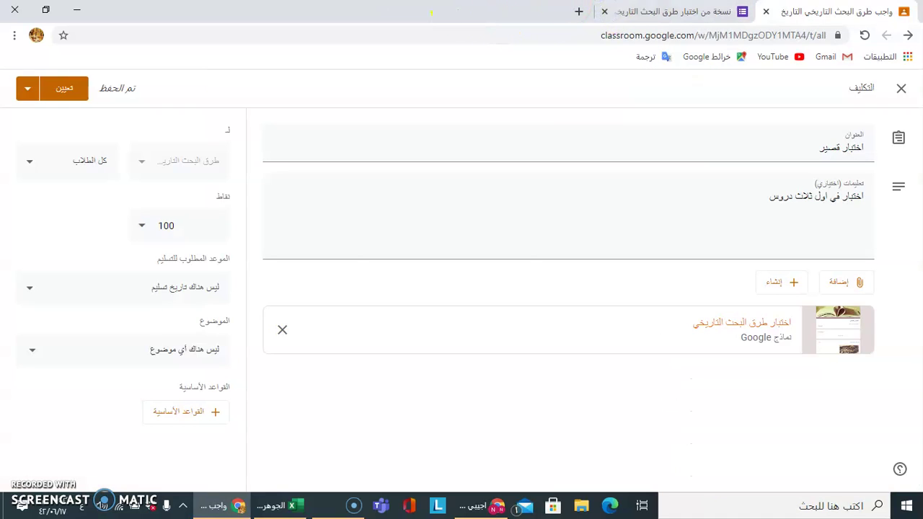
{"action": "left_click", "coordinate": [604, 11]}
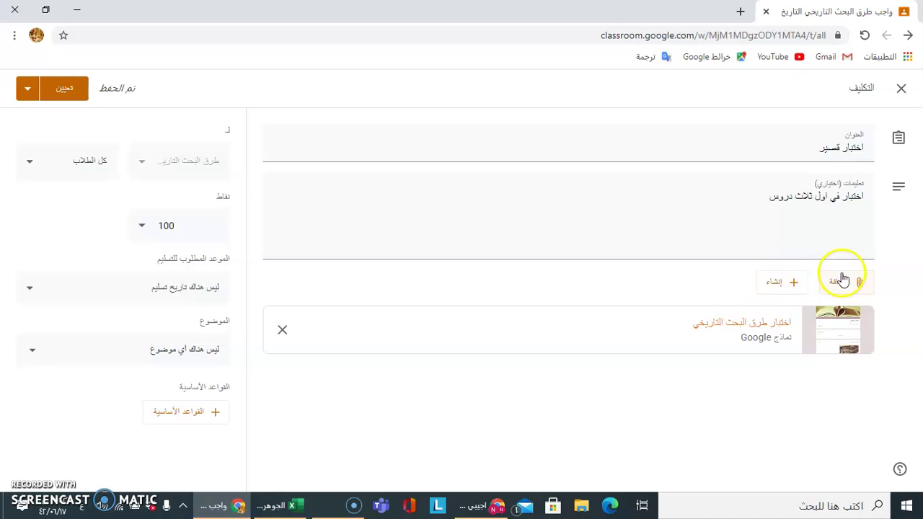
{"action": "left_click", "coordinate": [774, 284]}
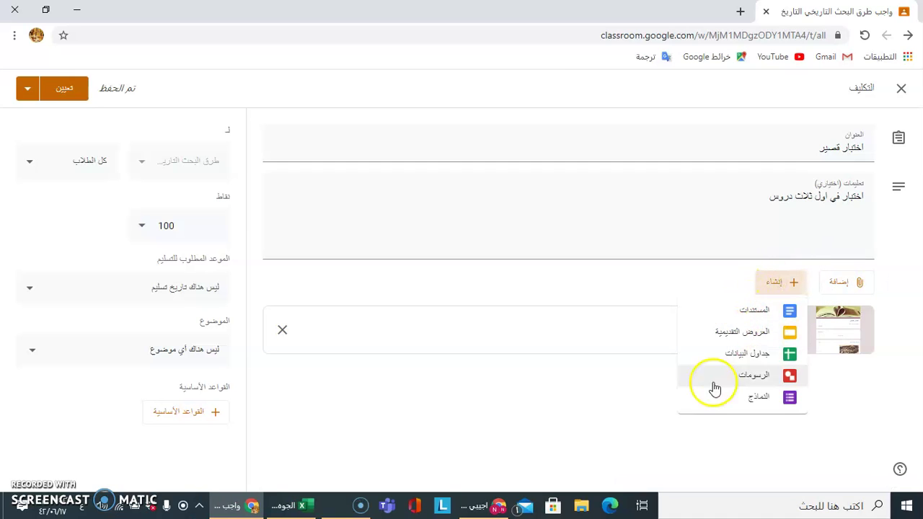
{"action": "left_click", "coordinate": [531, 405]}
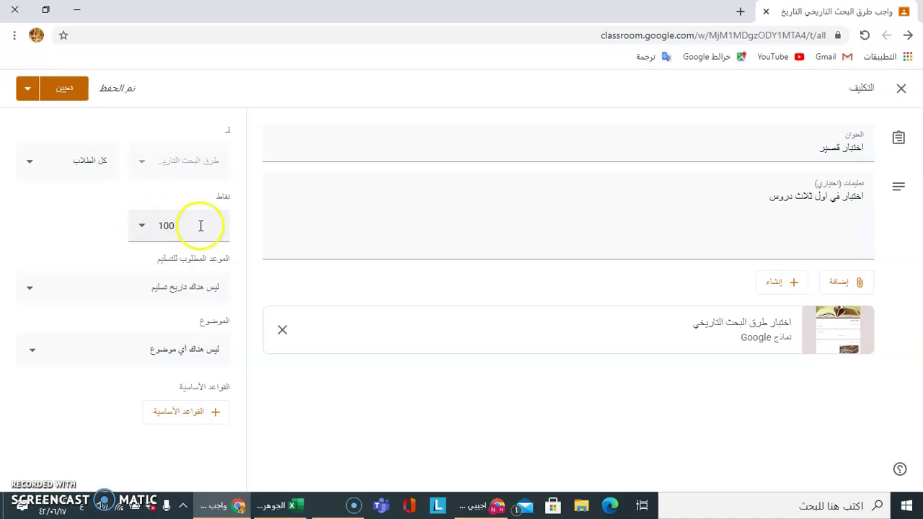
Step: Set the assignment's points to 5 and its due date to 2021/01/31 at 11:59 م
{"action": "left_click", "coordinate": [165, 227]}
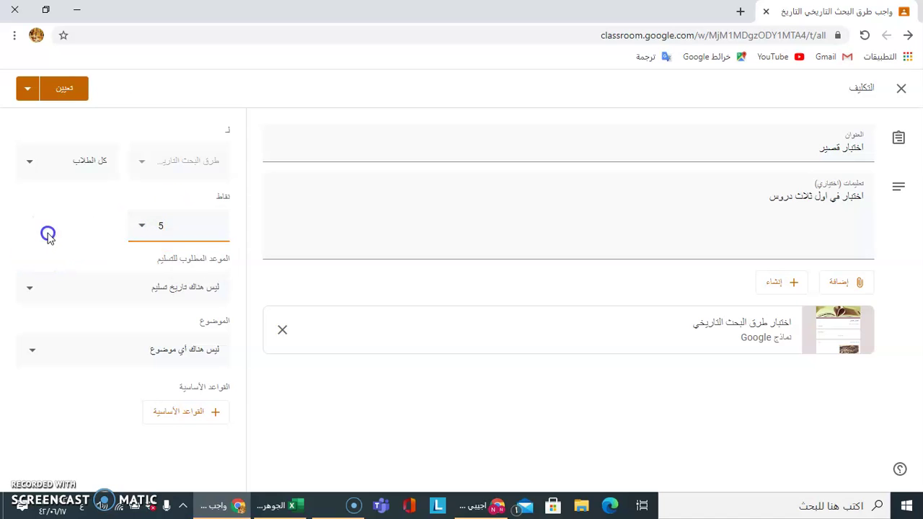
{"action": "left_click", "coordinate": [93, 291]}
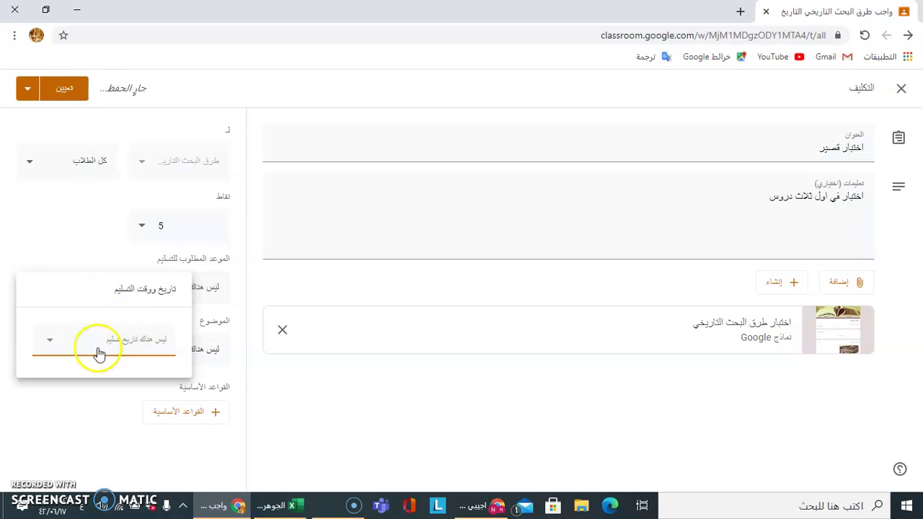
{"action": "left_click", "coordinate": [96, 351]}
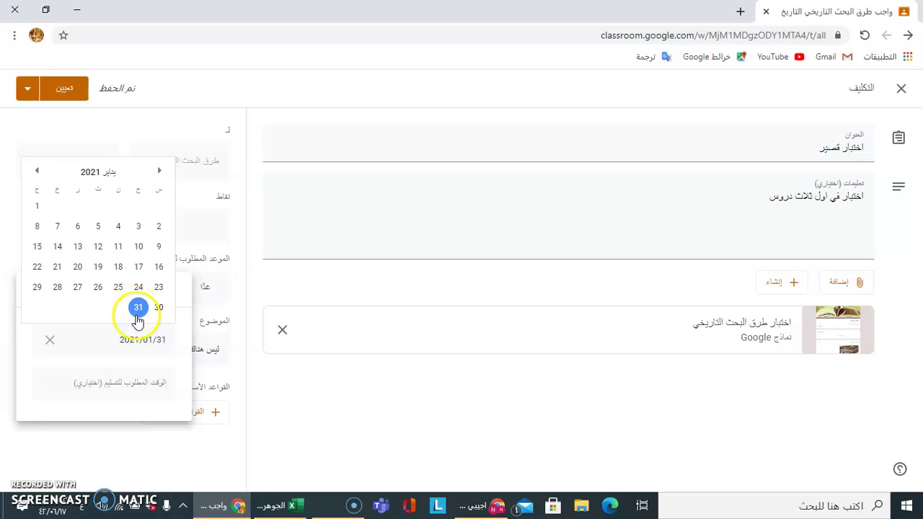
{"action": "left_click", "coordinate": [143, 381]}
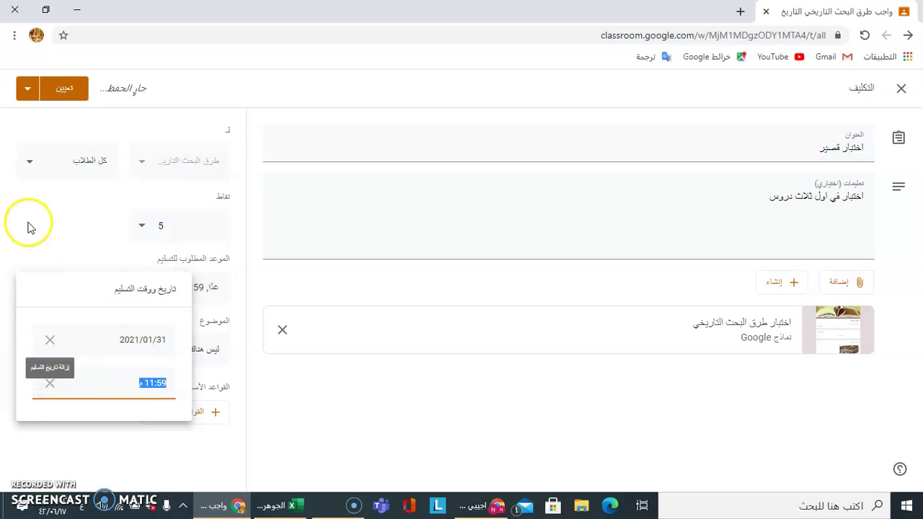
{"action": "left_click", "coordinate": [54, 245]}
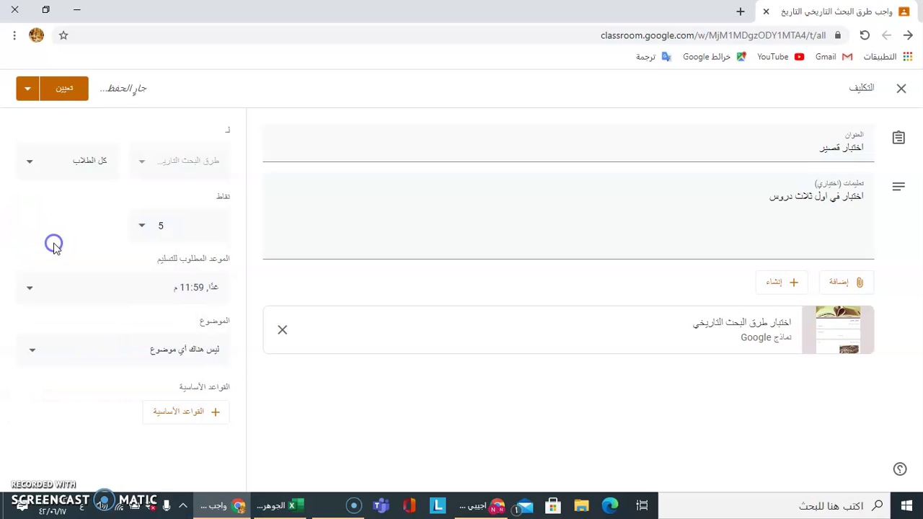
Step: File the assignment under the topic "الاختبارات"
{"action": "left_click", "coordinate": [135, 353]}
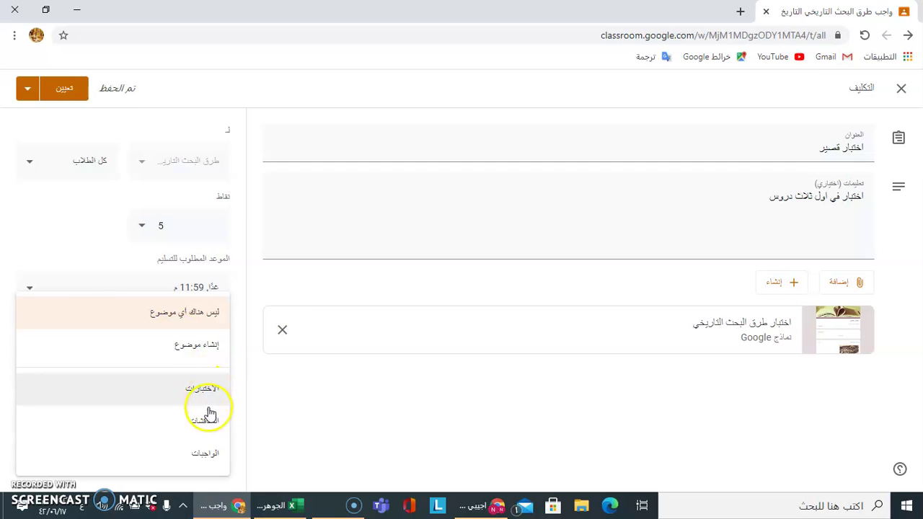
{"action": "left_click", "coordinate": [170, 397]}
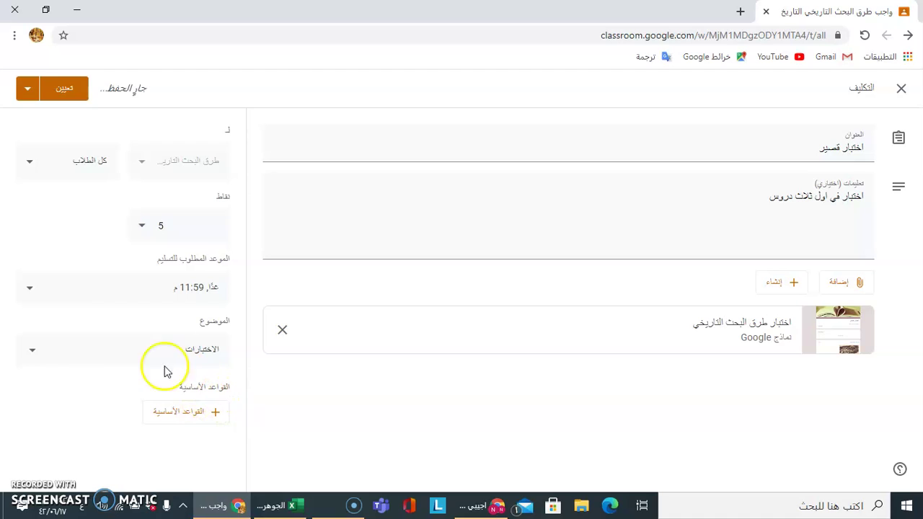
{"action": "left_click", "coordinate": [27, 93]}
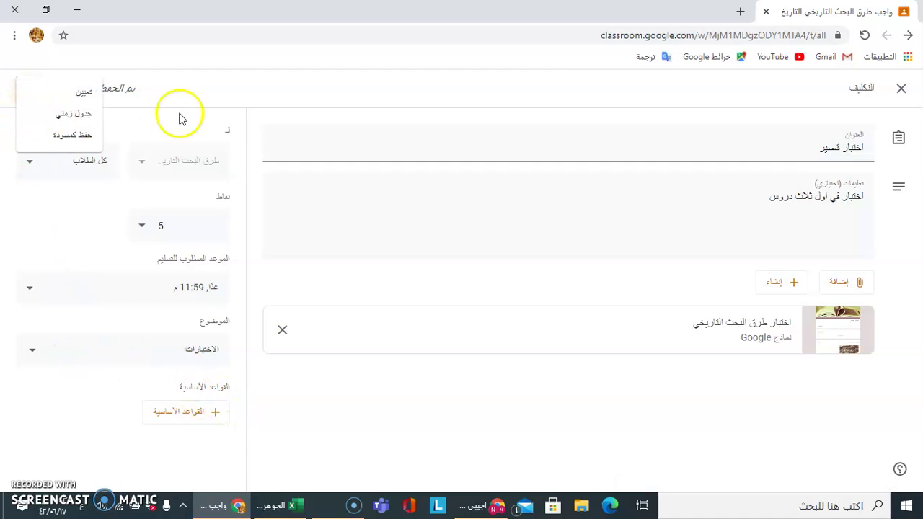
{"action": "left_click", "coordinate": [160, 128]}
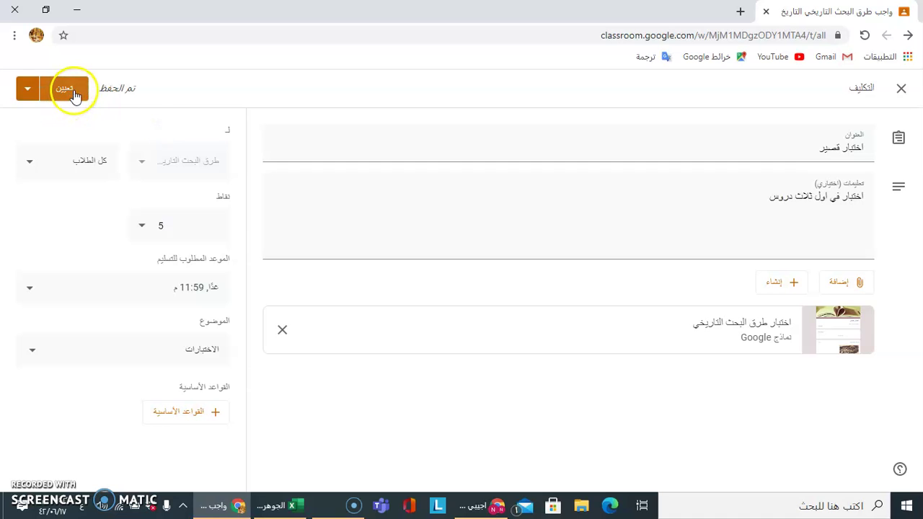
{"action": "left_click", "coordinate": [23, 88]}
{"action": "left_click", "coordinate": [45, 113]}
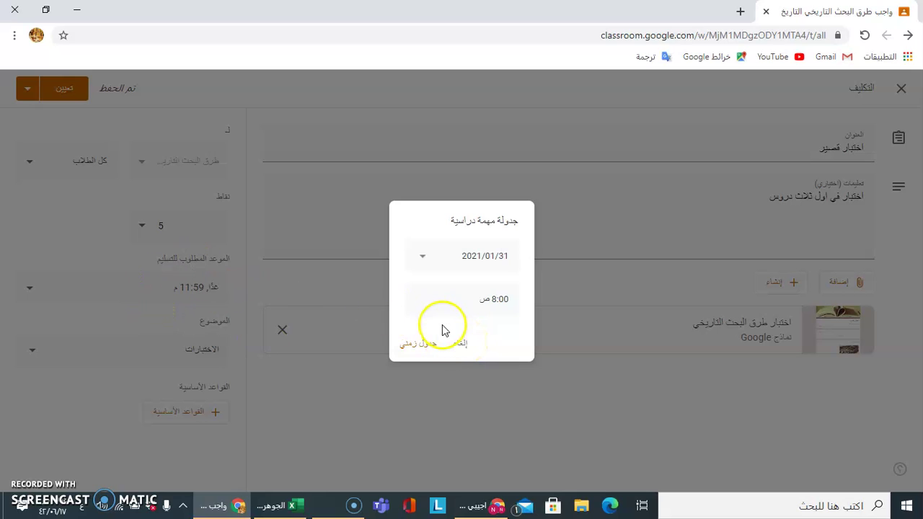
{"action": "left_click", "coordinate": [462, 348]}
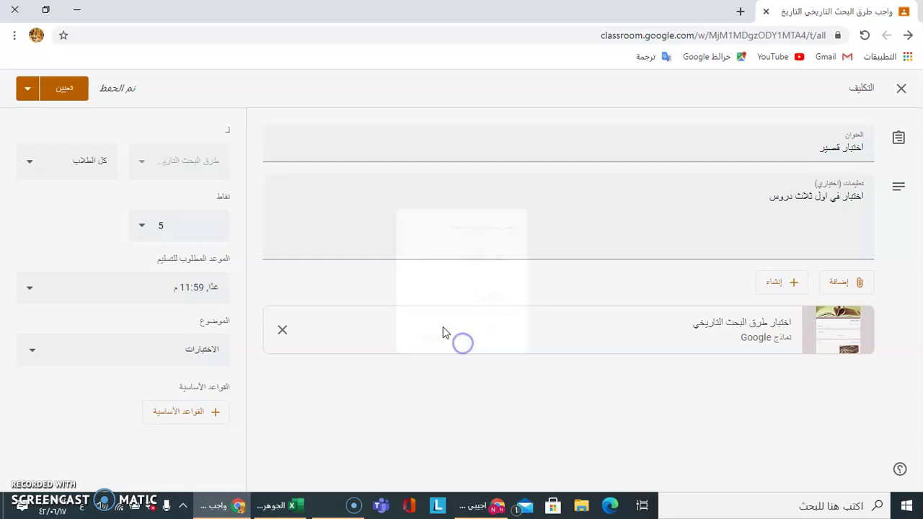
Step: Assign "اختبار قصير" to all students immediately and check it in the classwork list
{"action": "left_click", "coordinate": [70, 90]}
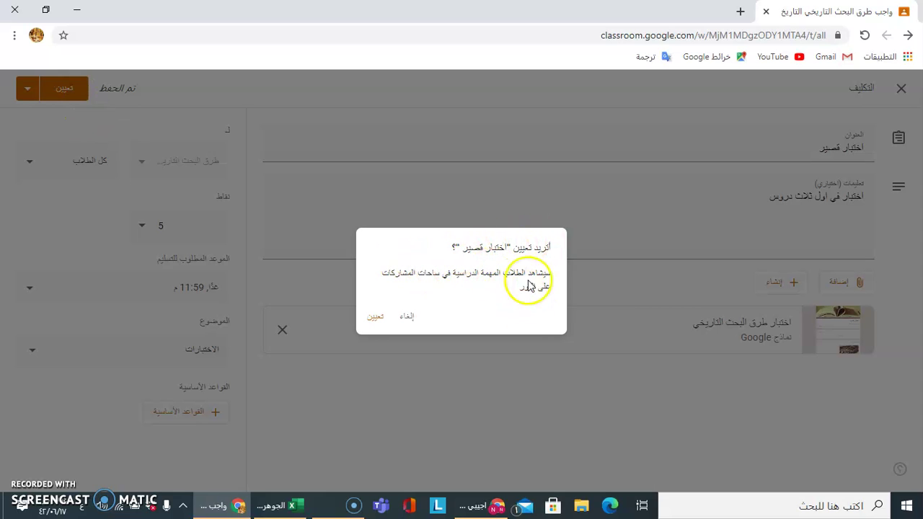
{"action": "left_click", "coordinate": [373, 315]}
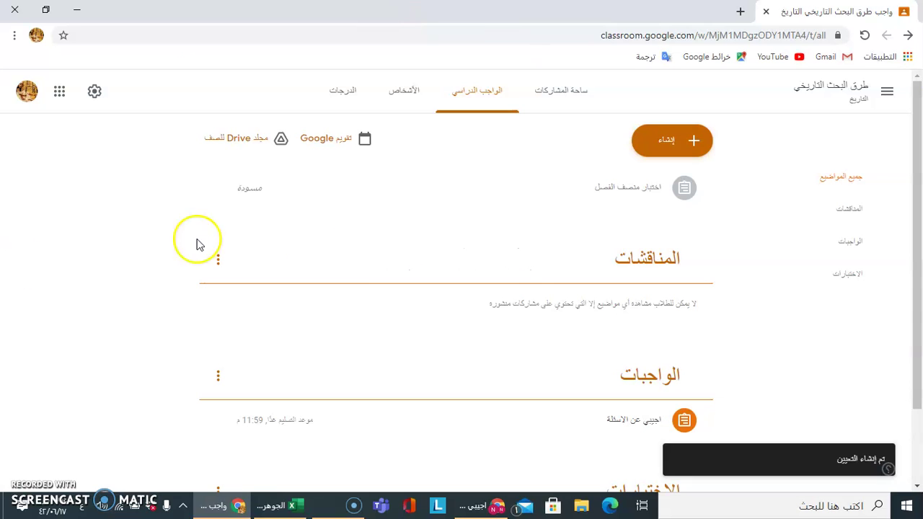
{"action": "scroll", "coordinate": [210, 229], "scroll_direction": "down", "scroll_amount": 2}
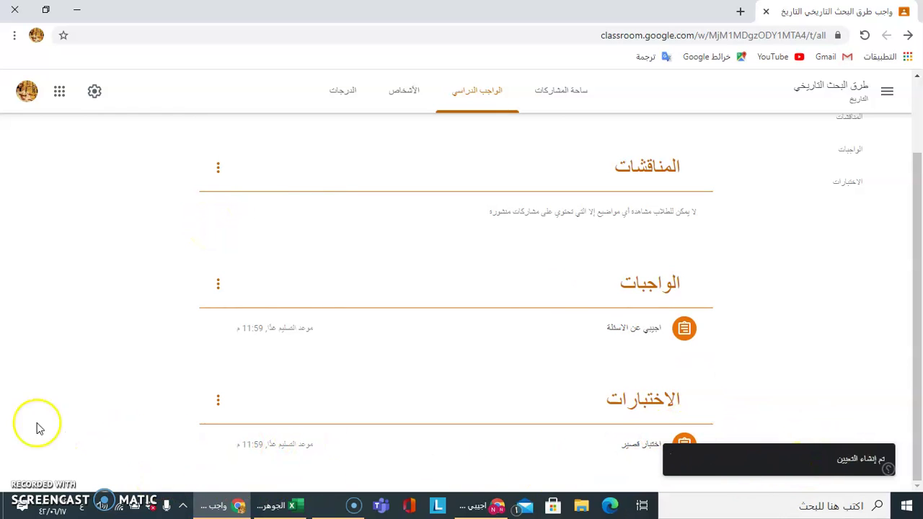
{"action": "scroll", "coordinate": [696, 195], "scroll_direction": "up", "scroll_amount": 2}
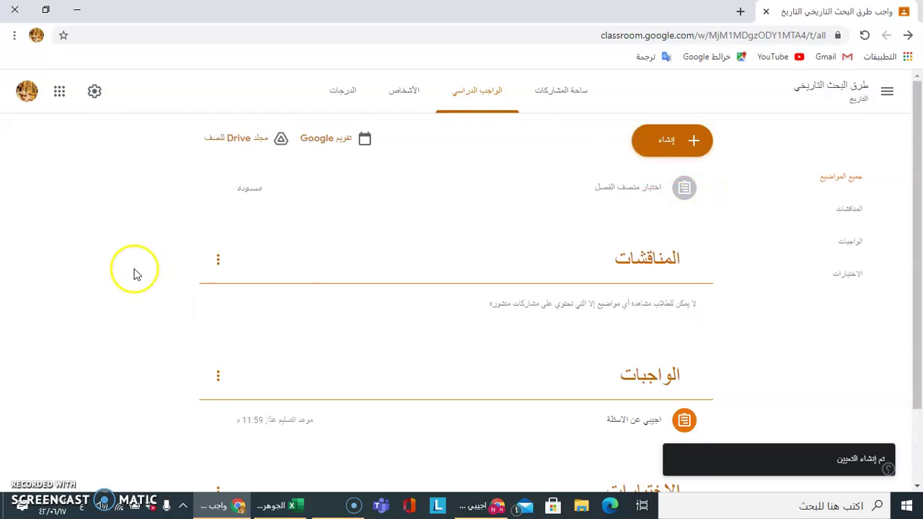
Step: Delete the draft assignment "اختبار منتصف الفصل" from the classwork list
{"action": "left_click", "coordinate": [460, 193]}
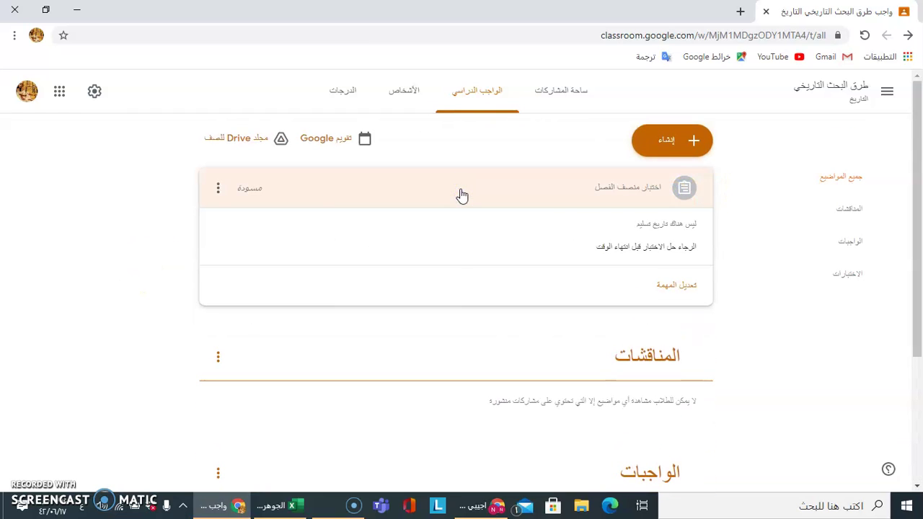
{"action": "left_click", "coordinate": [218, 188]}
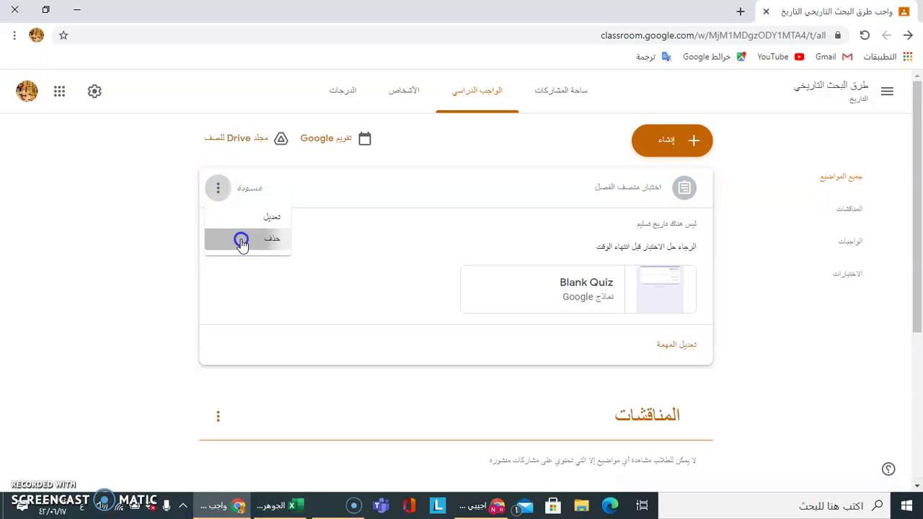
{"action": "left_click", "coordinate": [241, 240]}
{"action": "left_click", "coordinate": [413, 303]}
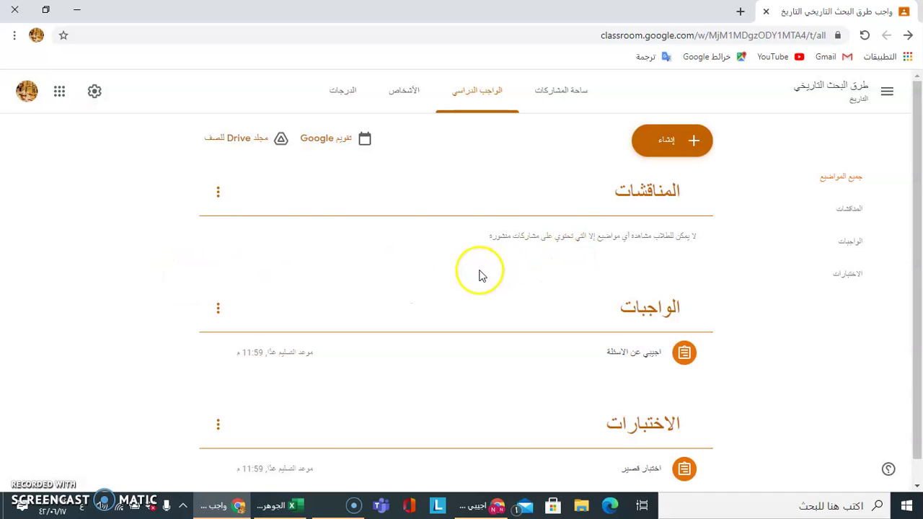
Step: Create a new short-answer question in the class with the text "كيف بدات الحضارات"
{"action": "scroll", "coordinate": [459, 273], "scroll_direction": "down", "scroll_amount": 1}
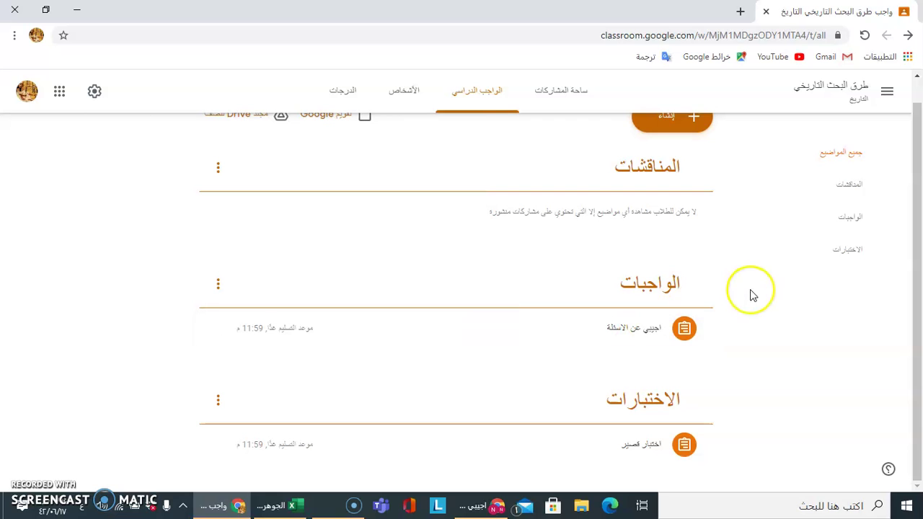
{"action": "scroll", "coordinate": [591, 367], "scroll_direction": "up", "scroll_amount": 1}
{"action": "left_click", "coordinate": [697, 143]}
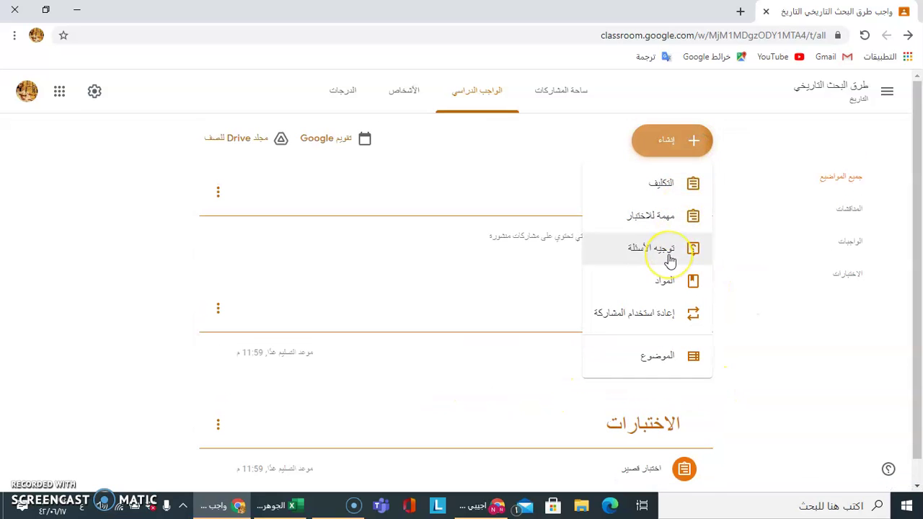
{"action": "left_click", "coordinate": [670, 261]}
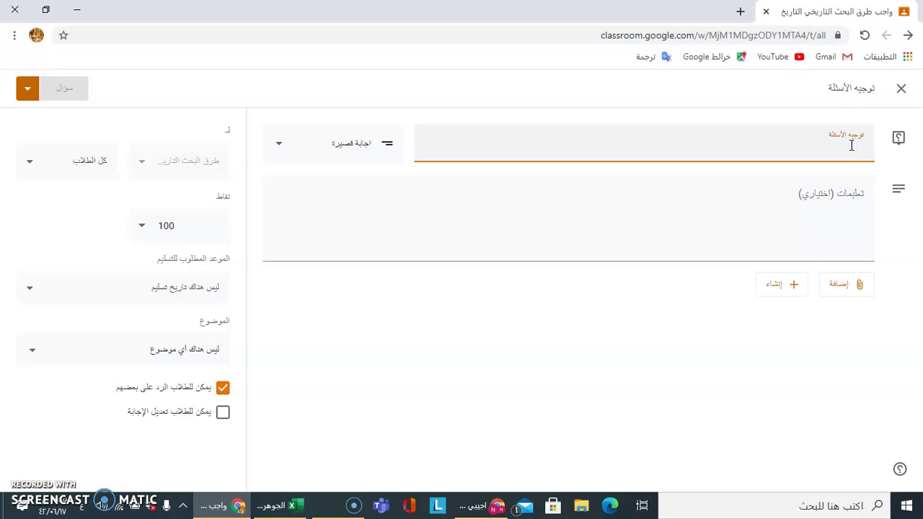
{"action": "type", "text": "كيف بدات الحضارات"}
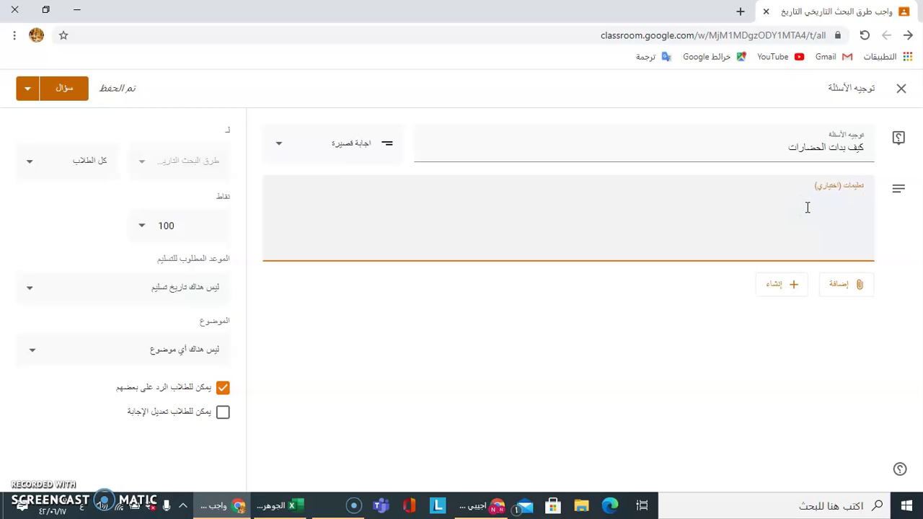
Step: Enter instructions for the question beginning with "شاهد الفيديو ثم اج"
{"action": "type", "text": "شاهد الفيديو"}
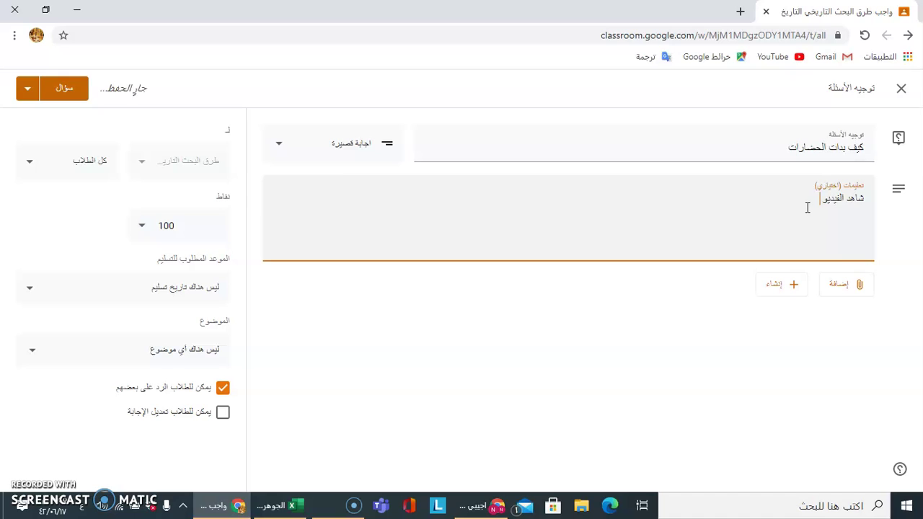
{"action": "type", "text": " ثم اج"}
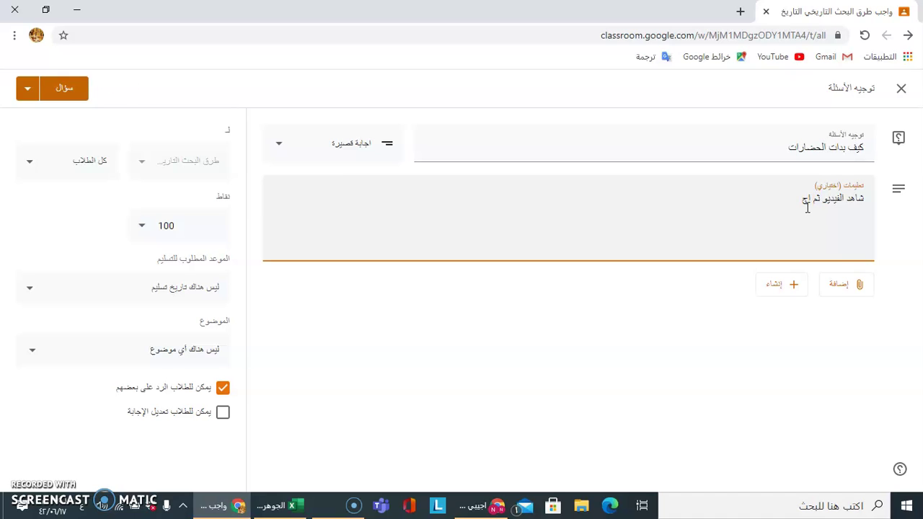